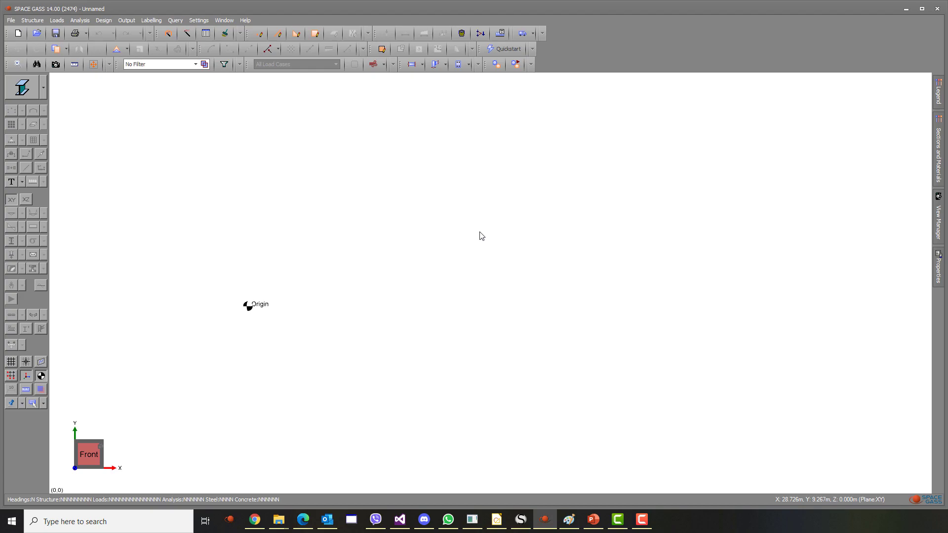
Step: Draw three consecutive horizontal members, each 8 m long, end to end along the X axis starting at the origin
left_click(281, 38)
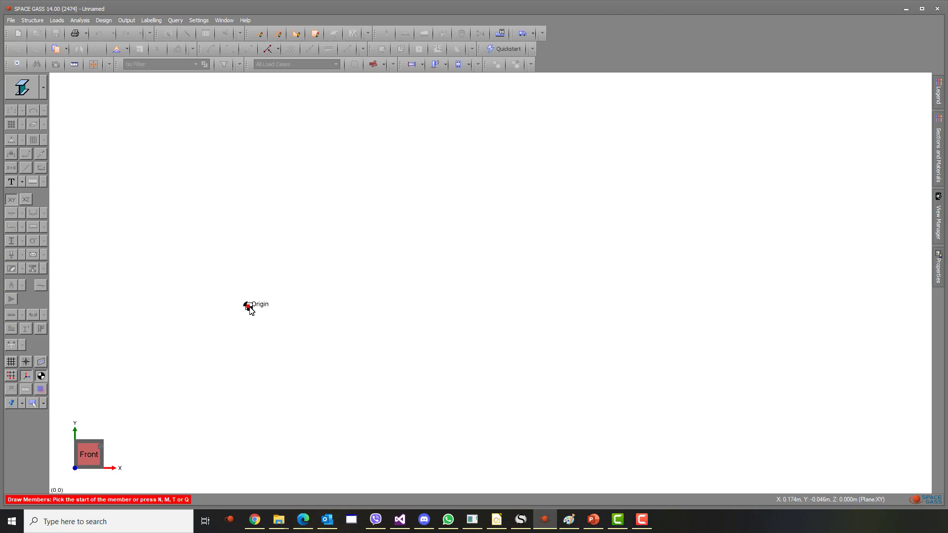
left_click(250, 307)
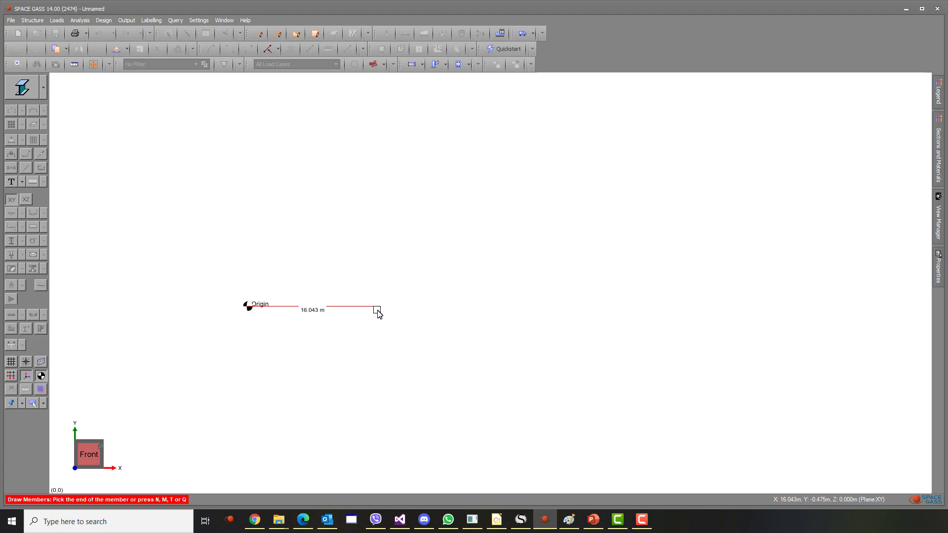
type("8")
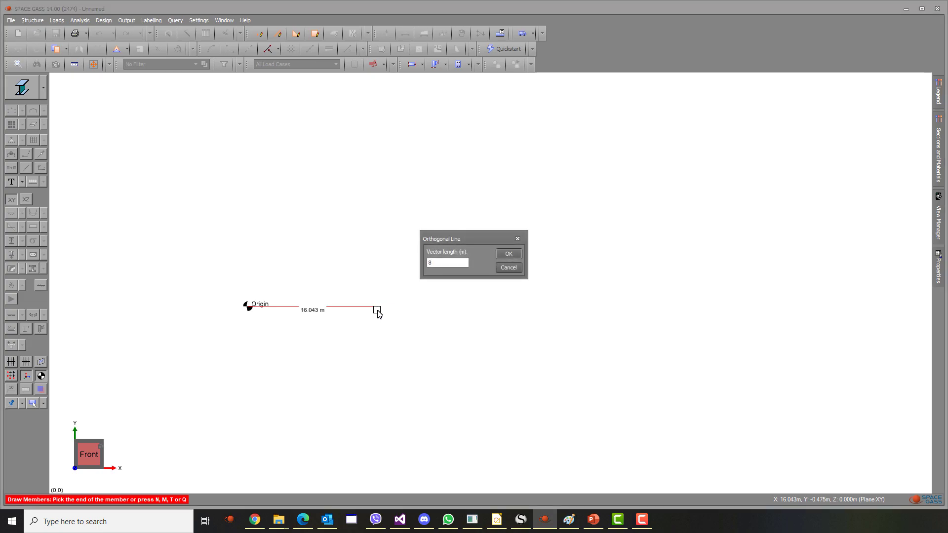
key("Return")
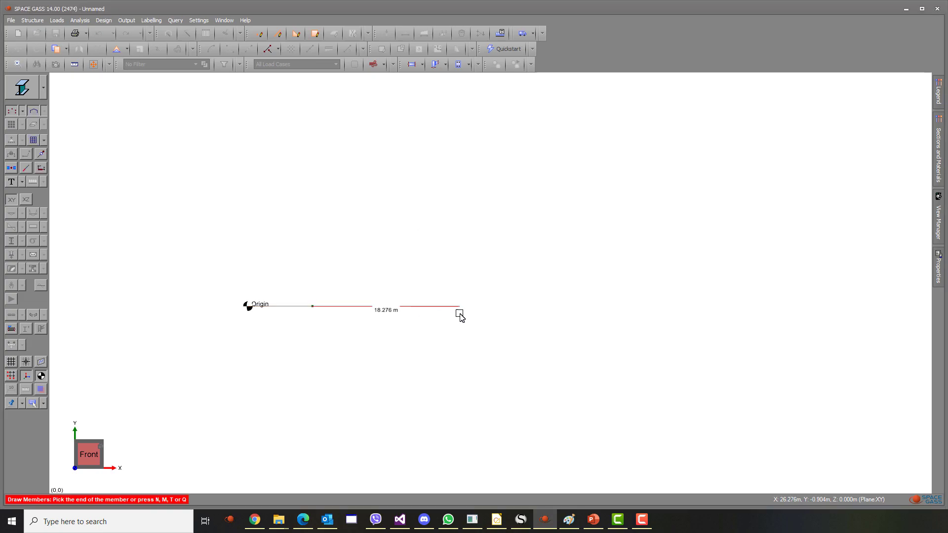
type("8")
key("Return")
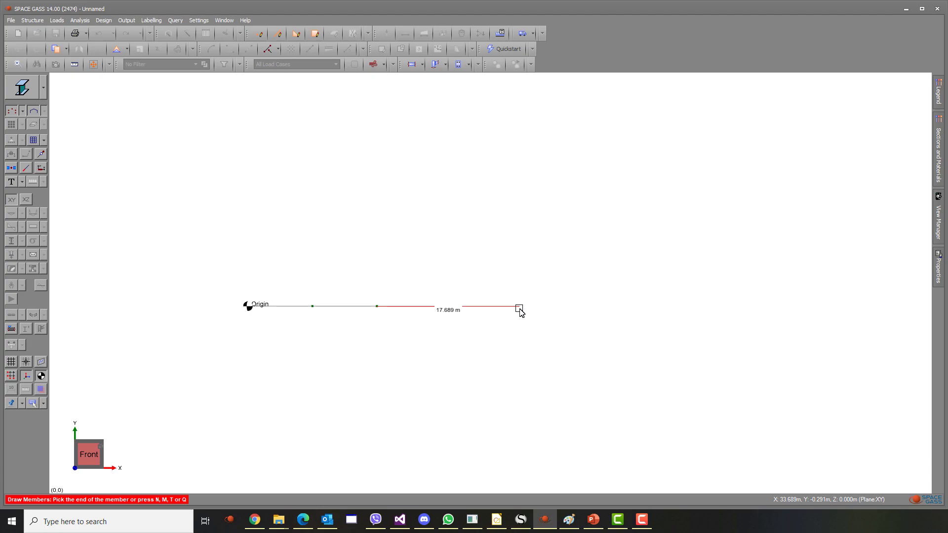
type("8")
key("Return")
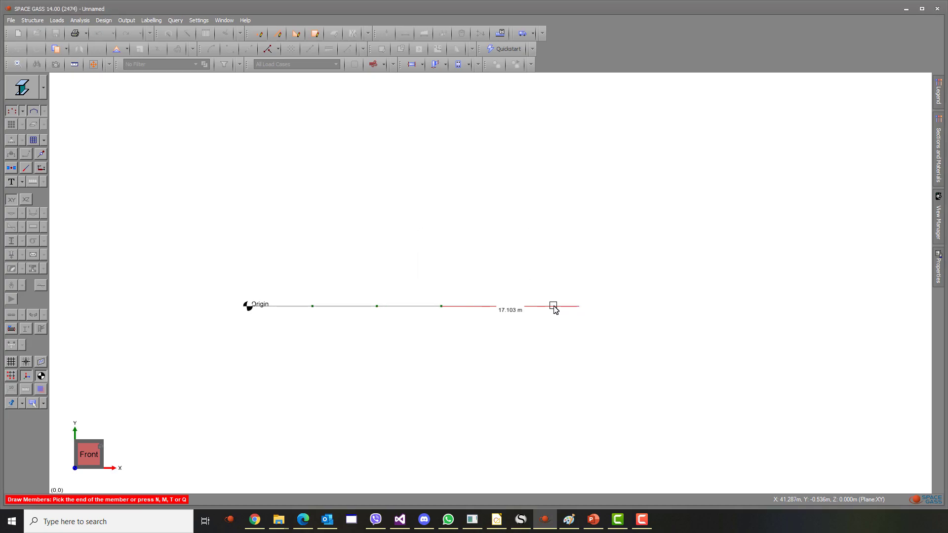
key("Escape")
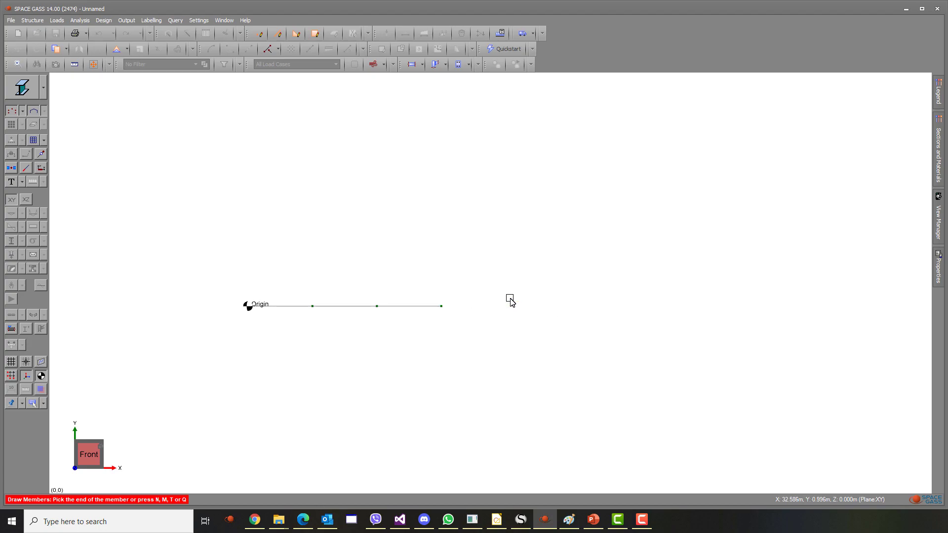
key("Escape")
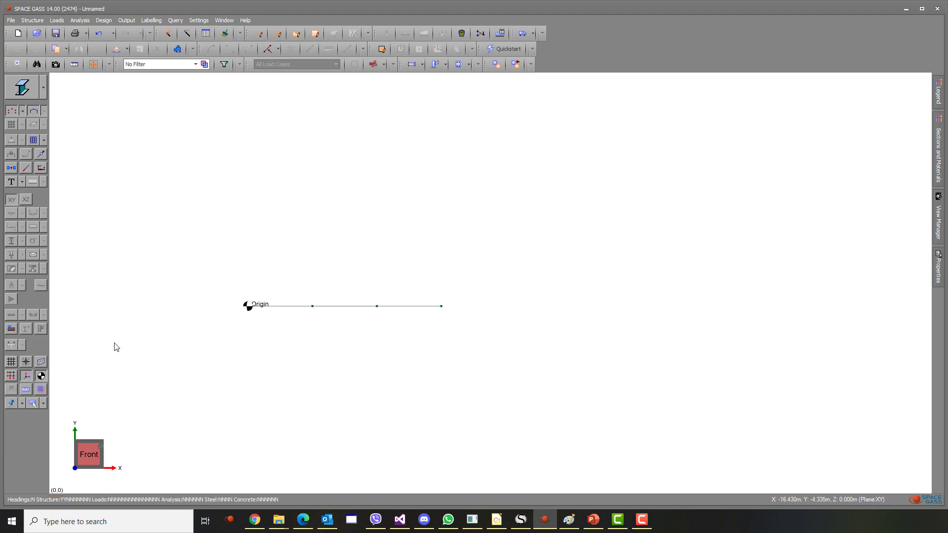
Step: With the origin marker hidden, apply a preset support restraint to all four beam nodes and display the restraint symbols
left_click(42, 375)
left_click(247, 306)
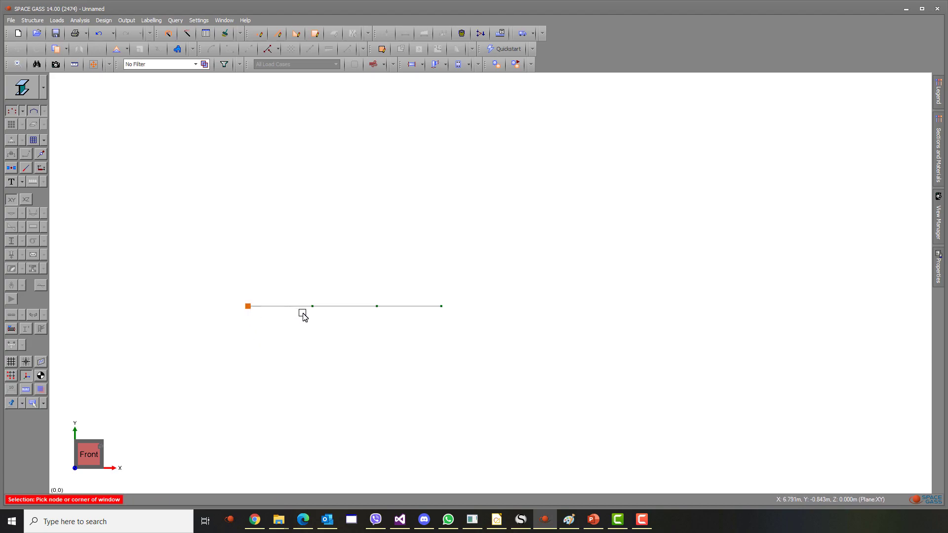
left_click(311, 306)
left_click(377, 306)
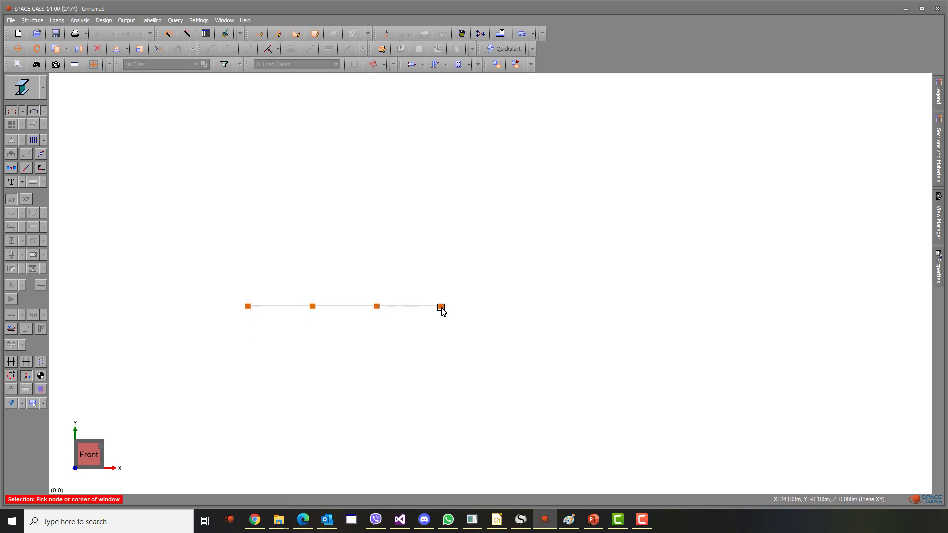
right_click(441, 306)
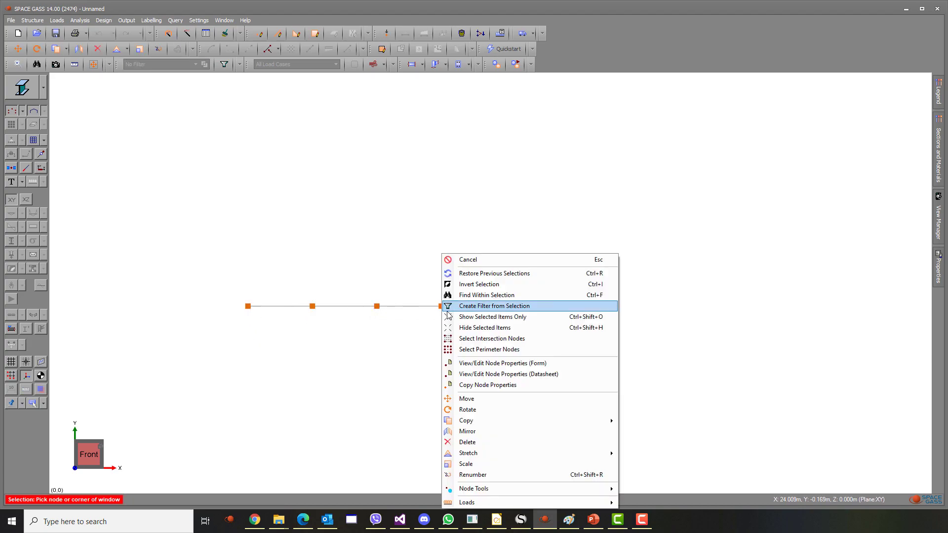
left_click(601, 363)
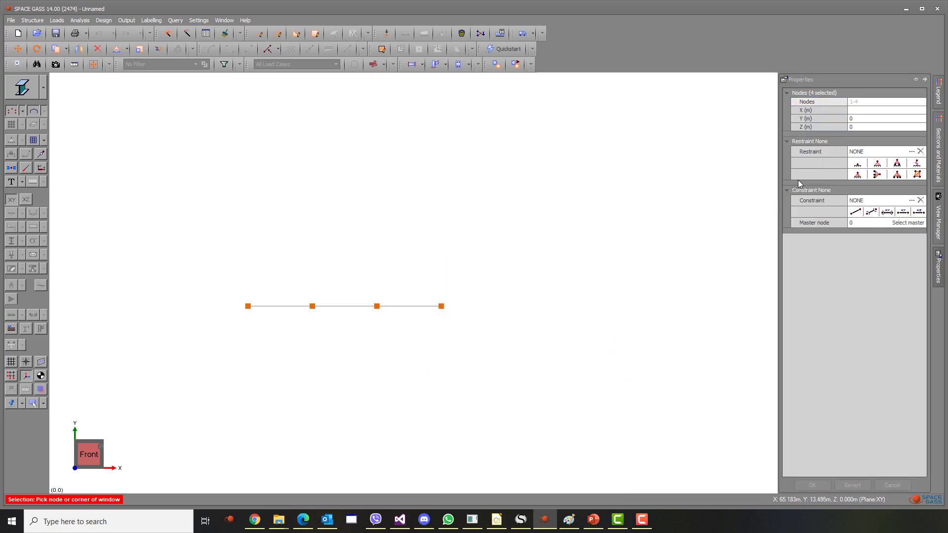
left_click(882, 166)
left_click(813, 485)
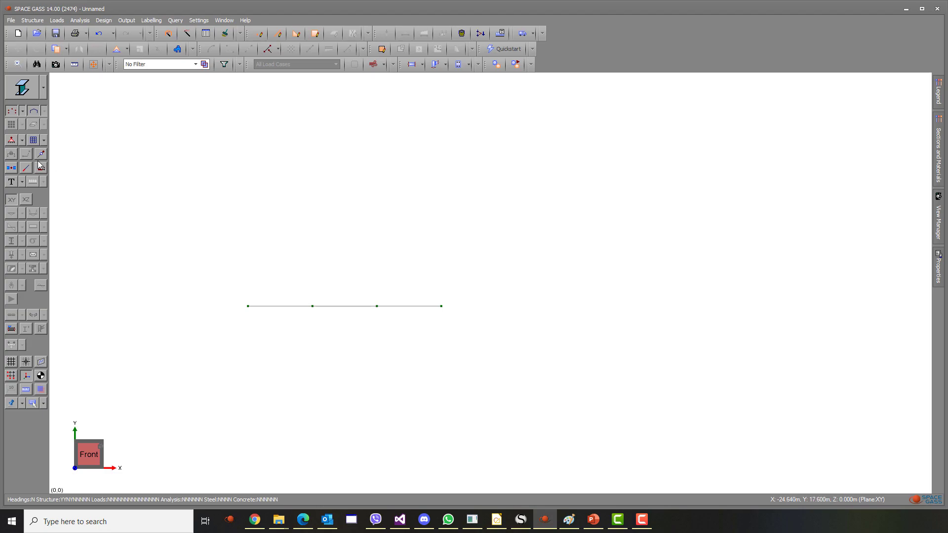
left_click(12, 140)
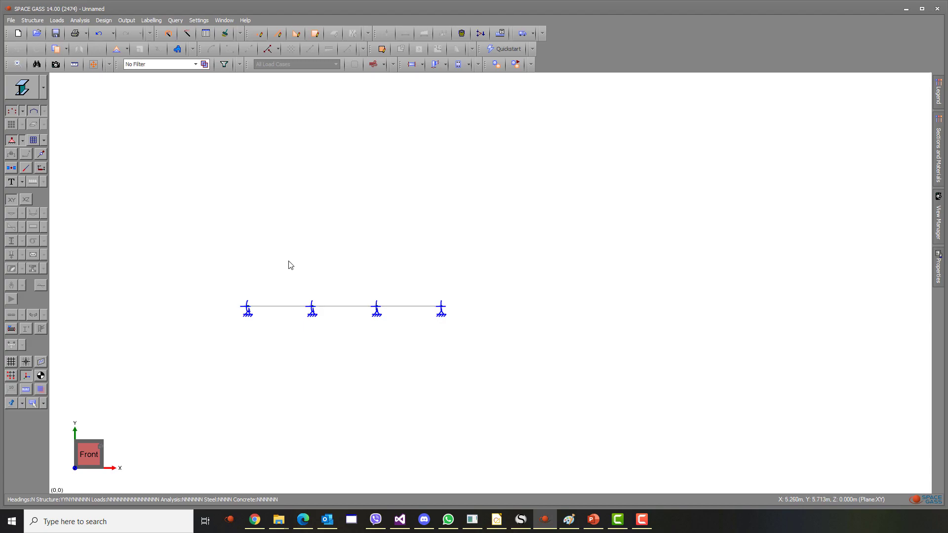
Step: Open the properties of all three members together and add a Beam Tee shape to Section 1 in the Shape Builder
left_click(271, 307)
left_click(347, 306)
left_click(408, 307)
right_click(407, 307)
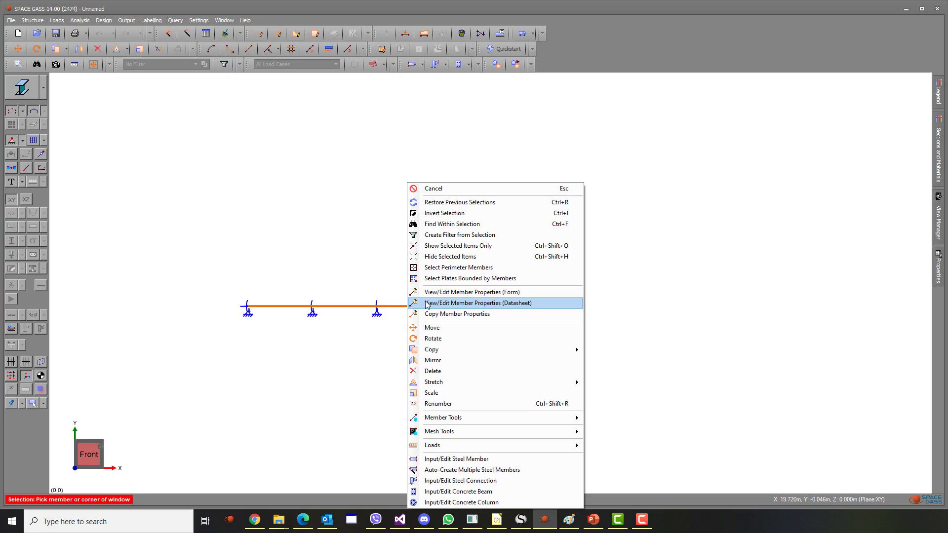
left_click(538, 293)
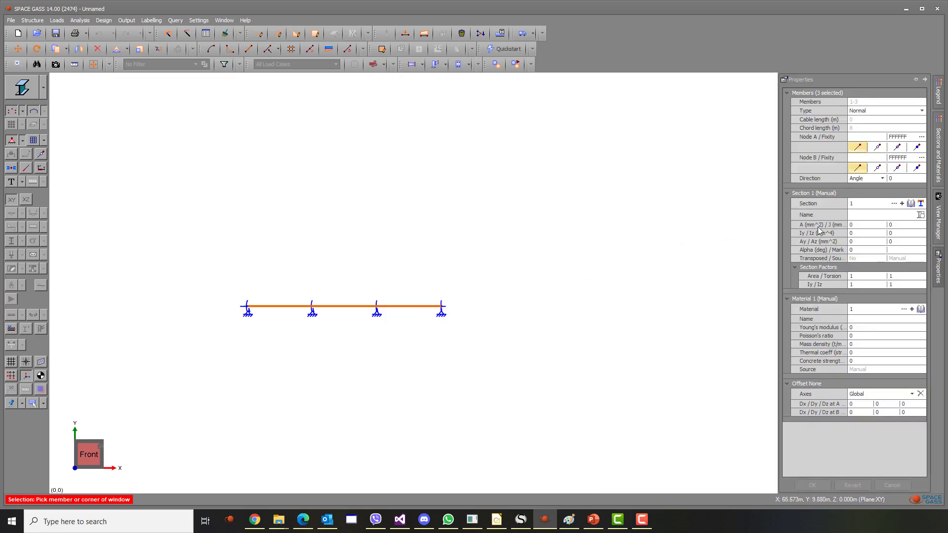
left_click(921, 204)
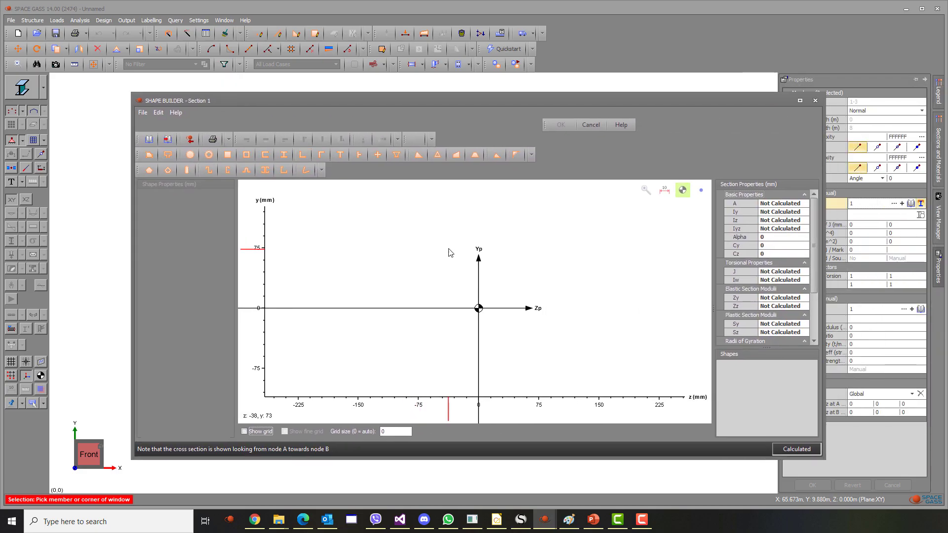
left_click(342, 158)
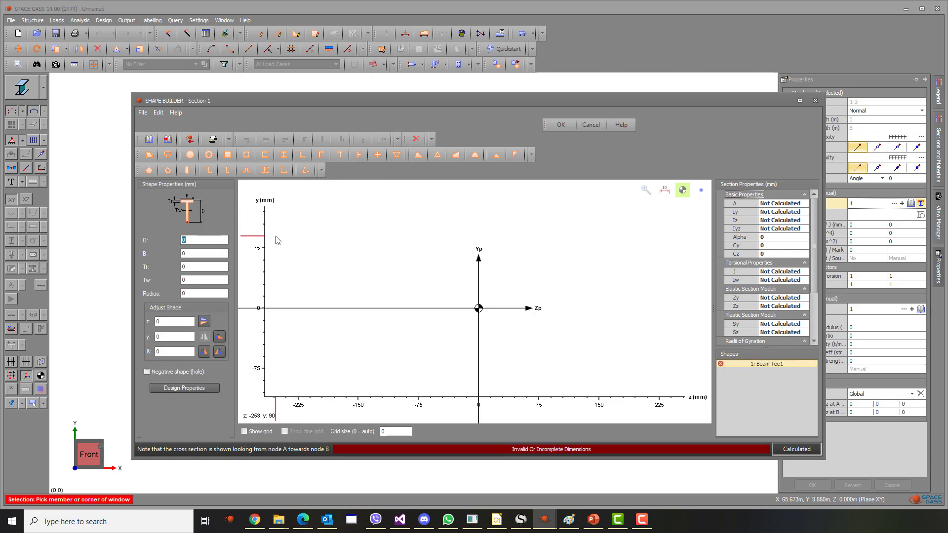
Step: Set the tee to D 500, B 2000, Tt 120 and Tw 300 mm, and apply the section to the three members
type("500")
key("Tab")
type("200")
key("Tab")
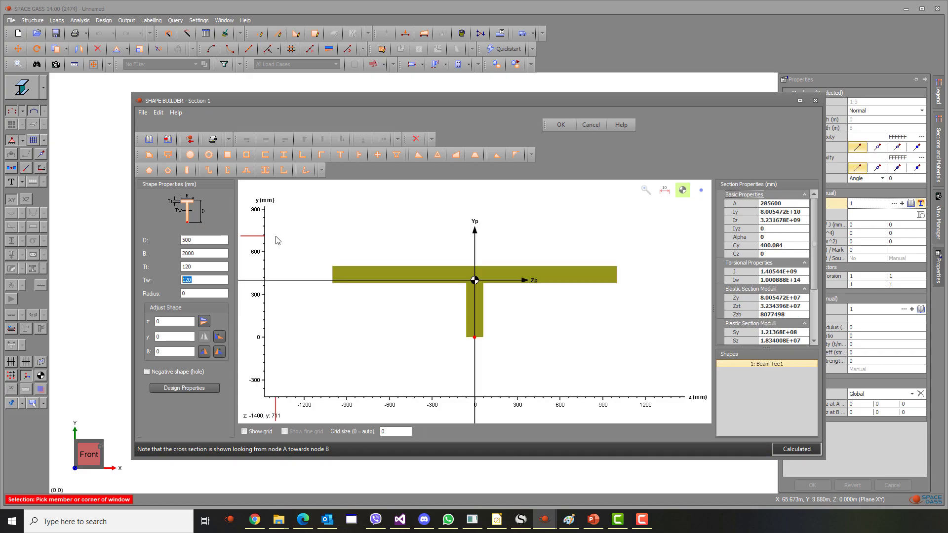
type("300")
key("Tab")
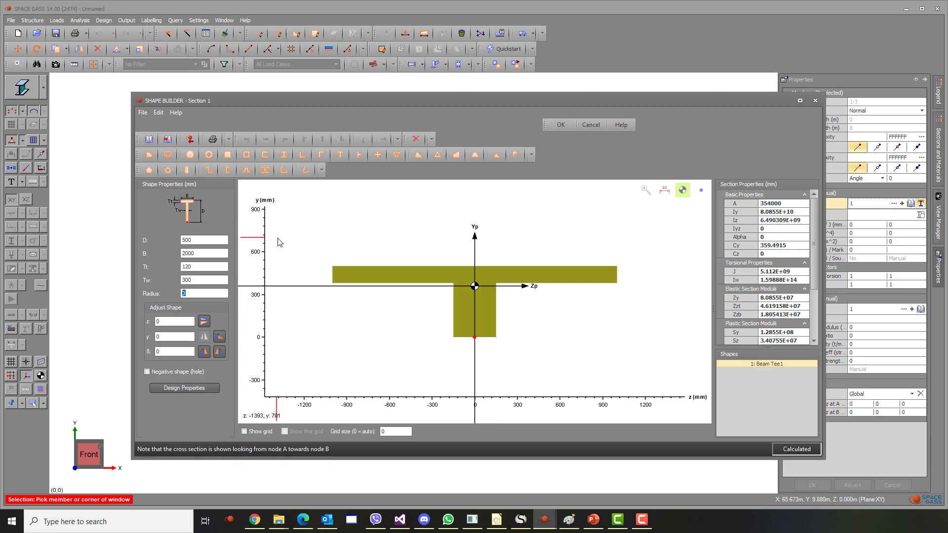
left_click(561, 125)
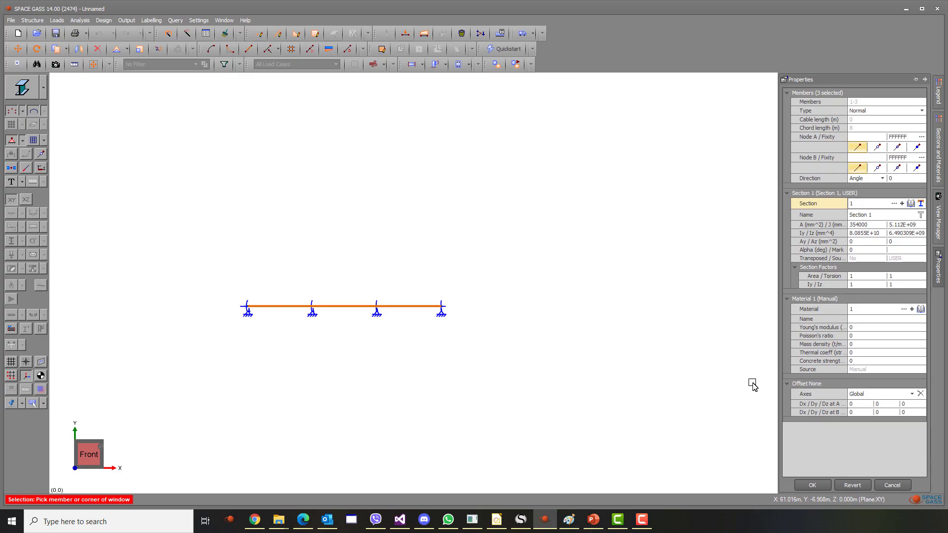
left_click(807, 487)
Step: Inspect the tee beam in 3D, set its display mode to Outlined, and return to the front view
middle_click_drag(495, 322, 560, 347)
scroll(377, 336, "up", 3)
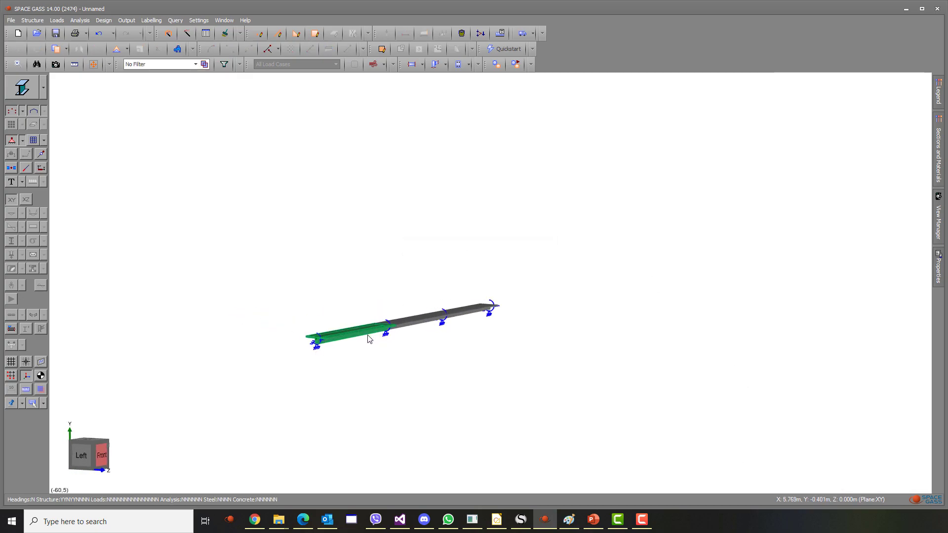
scroll(380, 351, "up", 3)
middle_click_drag(380, 351, 410, 330)
scroll(410, 330, "up", 2)
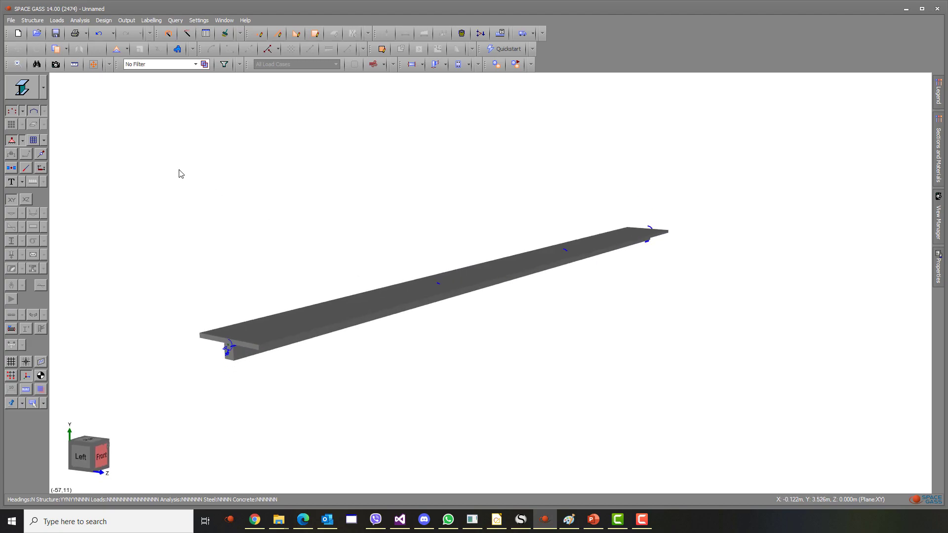
left_click(44, 89)
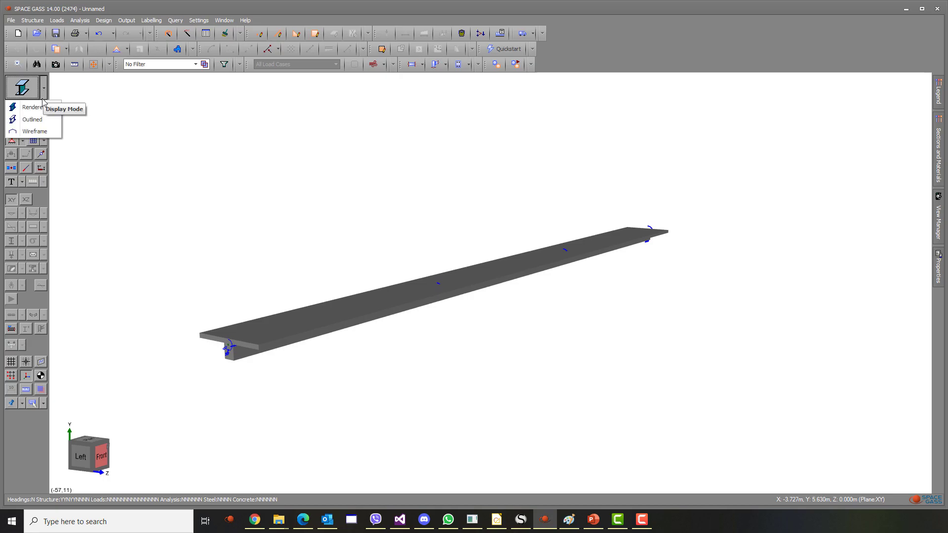
left_click(32, 120)
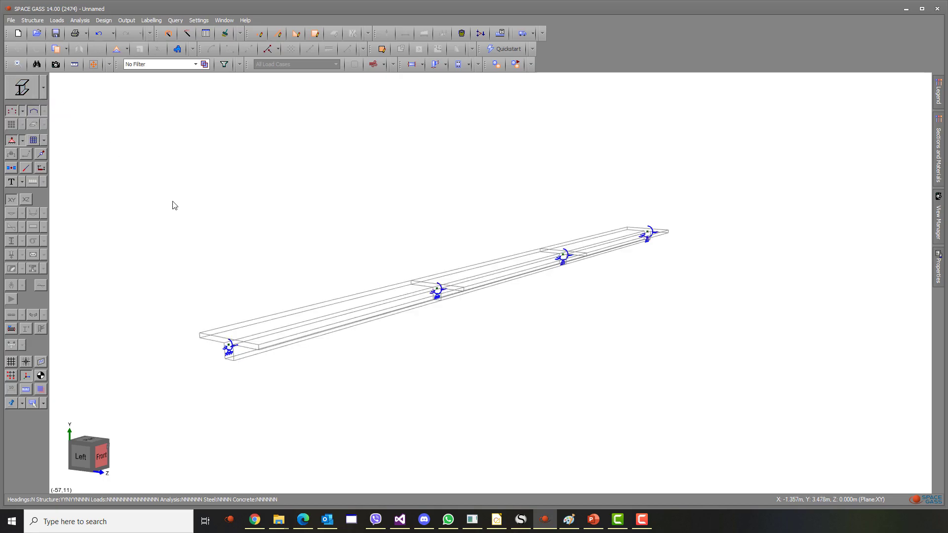
middle_click_drag(221, 228, 158, 305)
left_click(90, 456)
middle_click_drag(360, 339, 367, 324, "shift")
scroll(367, 325, "down", 2)
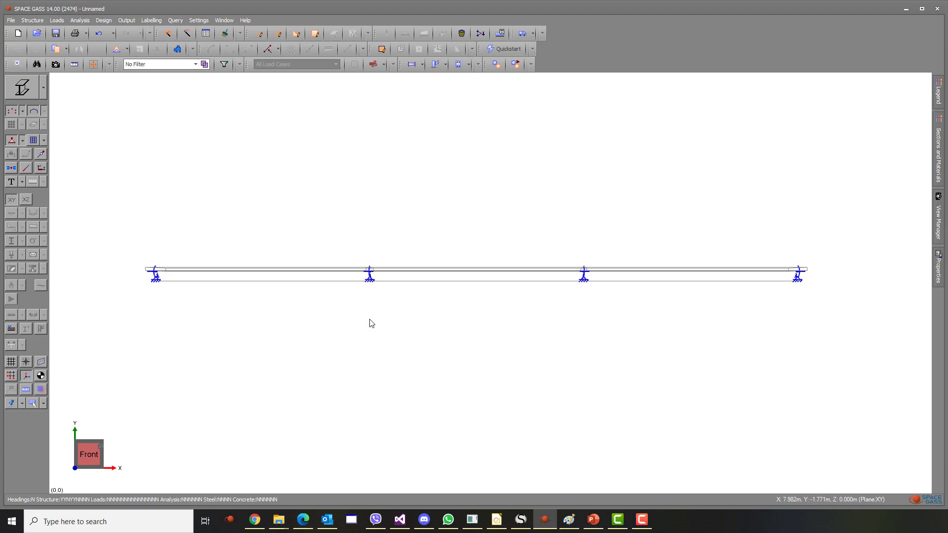
Step: Assign the material AS-CONC2009-32 from the Aust library to the first span's member
left_click(340, 276)
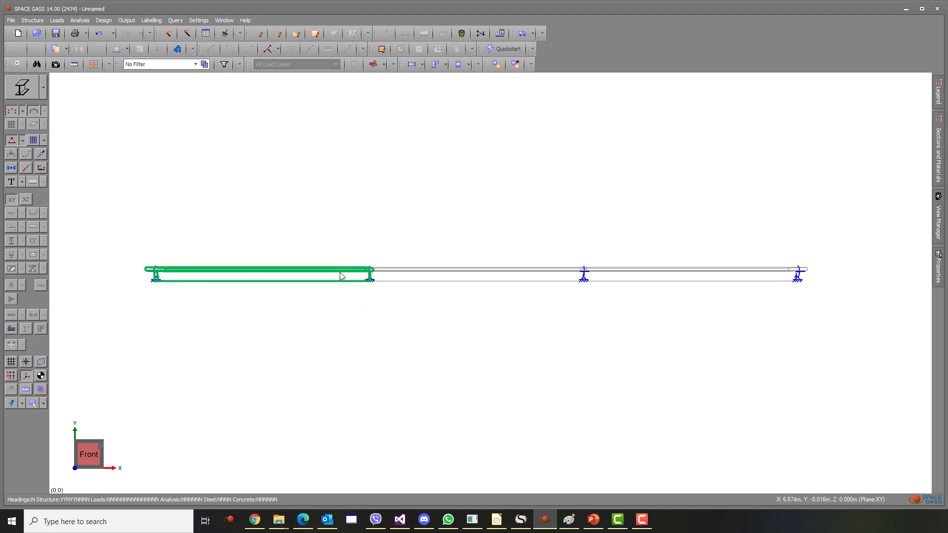
left_click(340, 271)
right_click(340, 273)
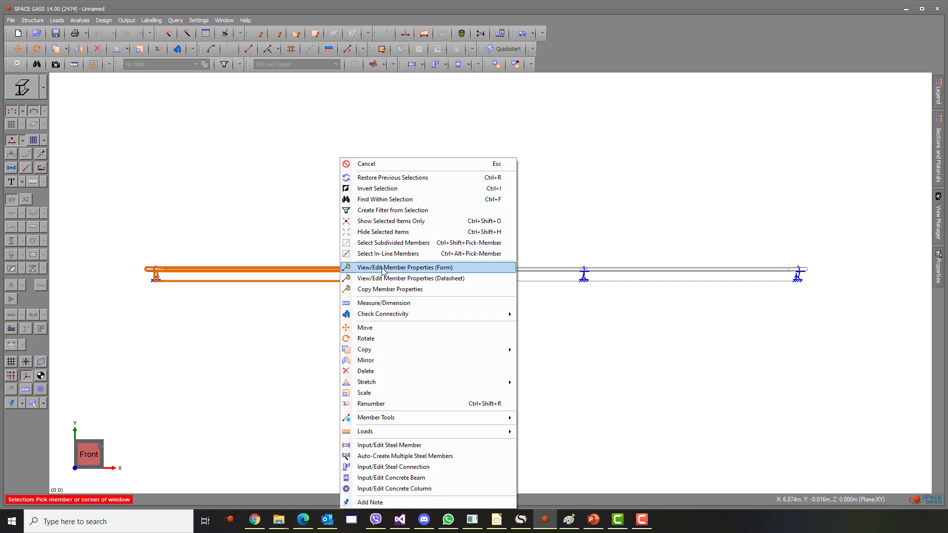
left_click(365, 267)
left_click(878, 309)
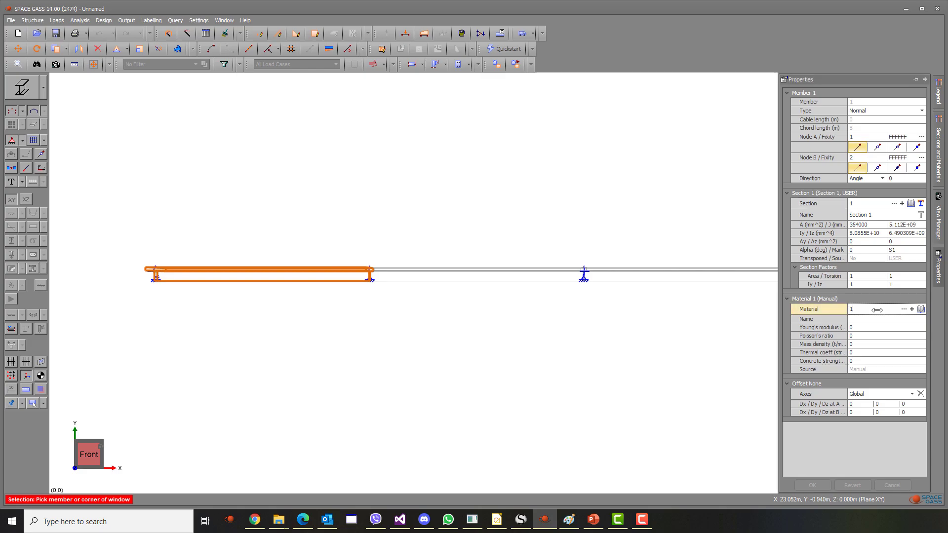
left_click(920, 309)
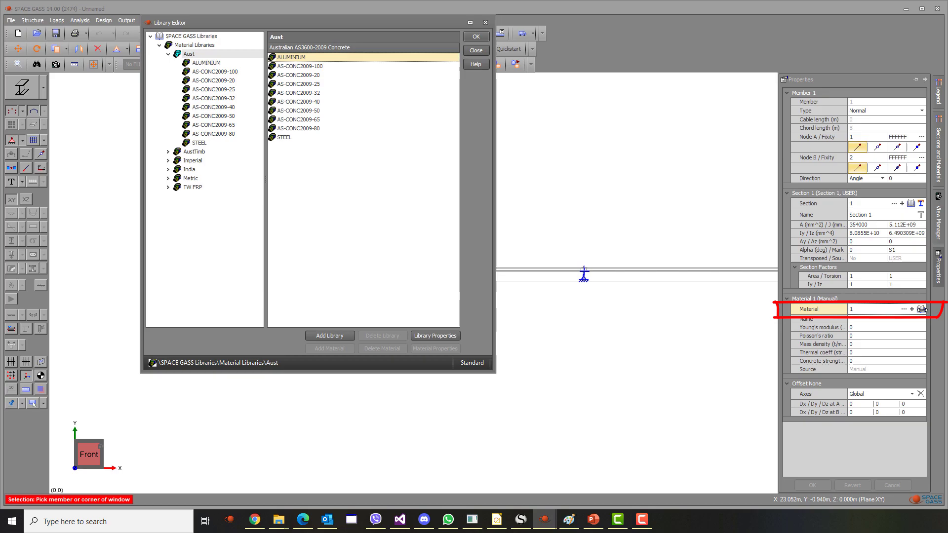
left_click(230, 89)
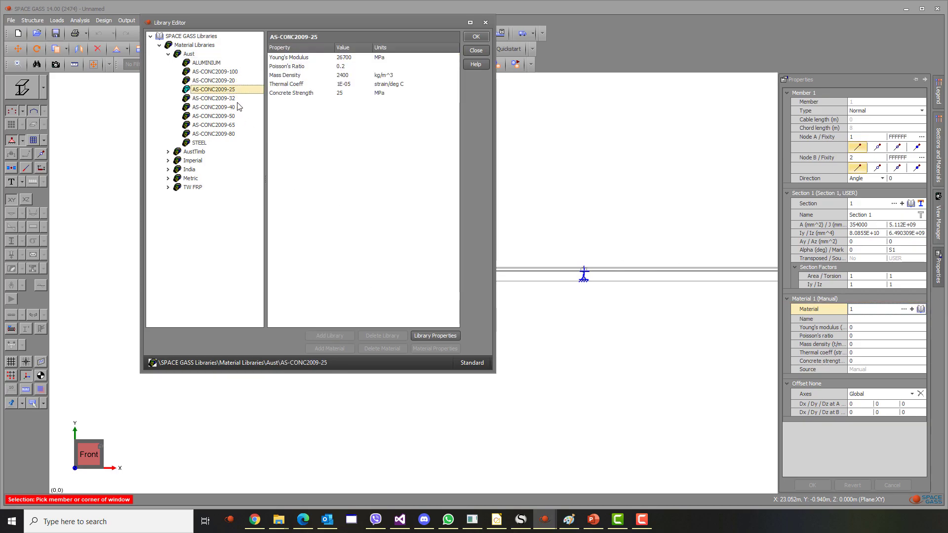
left_click(237, 98)
left_click(476, 38)
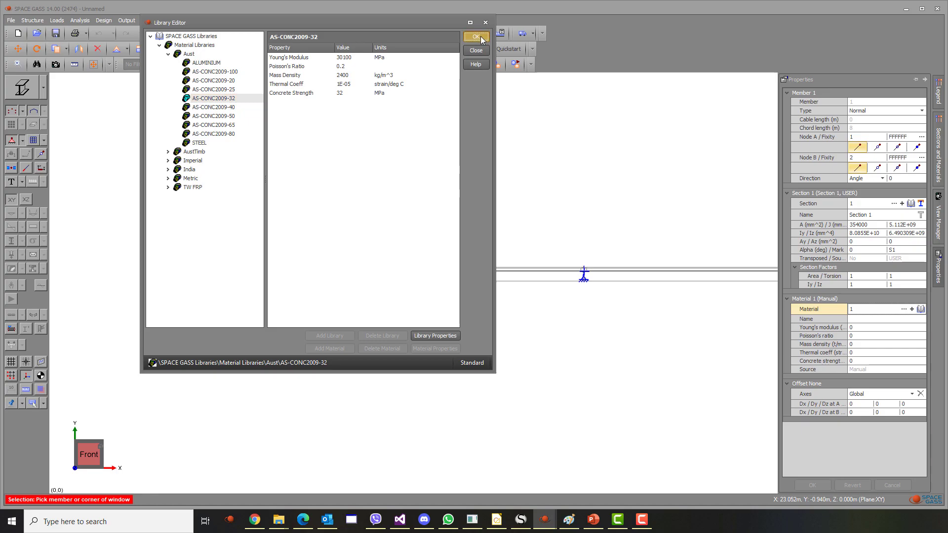
left_click(813, 485)
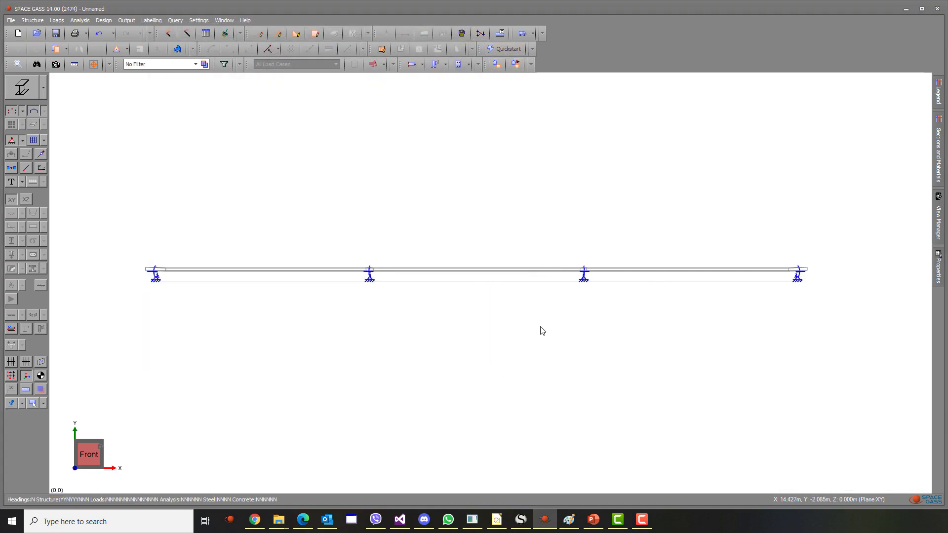
Step: Select all three beam members and open their distributed forces datasheet
left_click(338, 276)
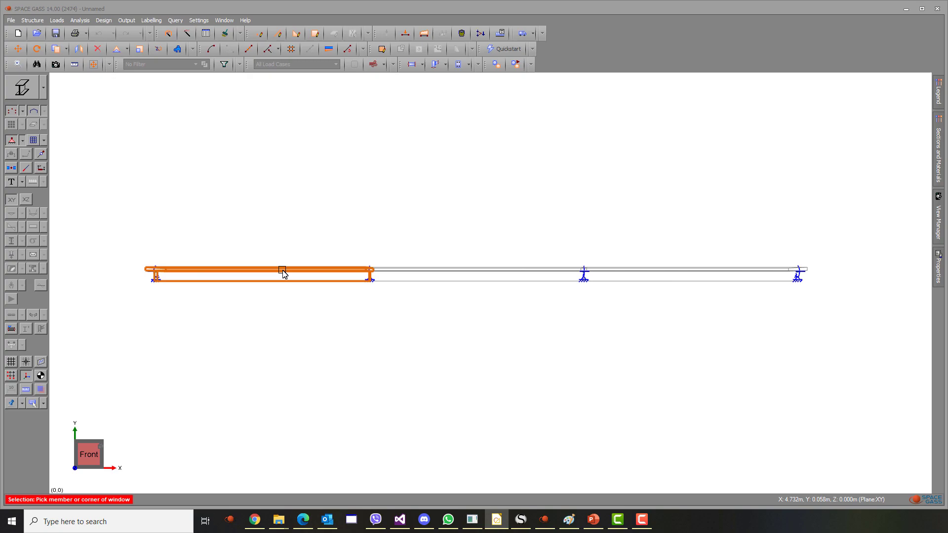
left_click(420, 271)
left_click(637, 273)
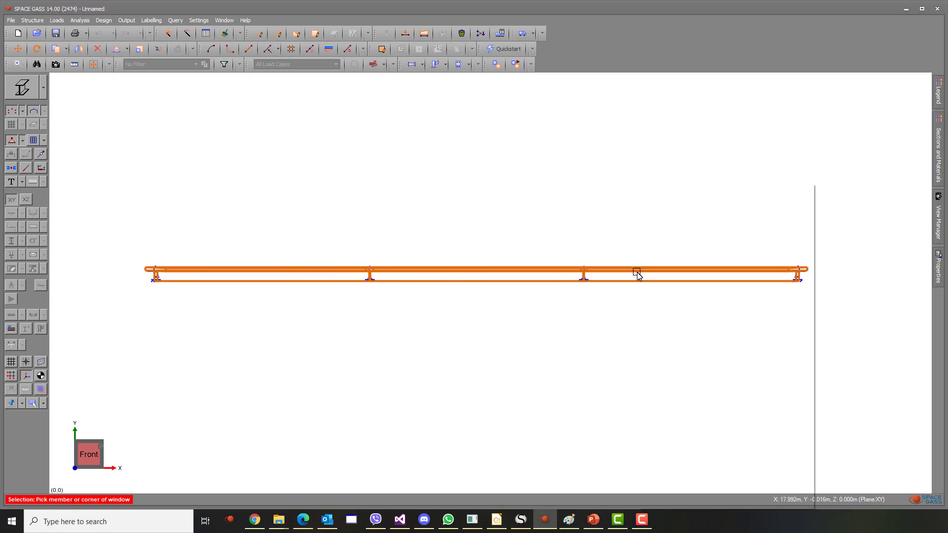
right_click(637, 273)
mouse_move(772, 447)
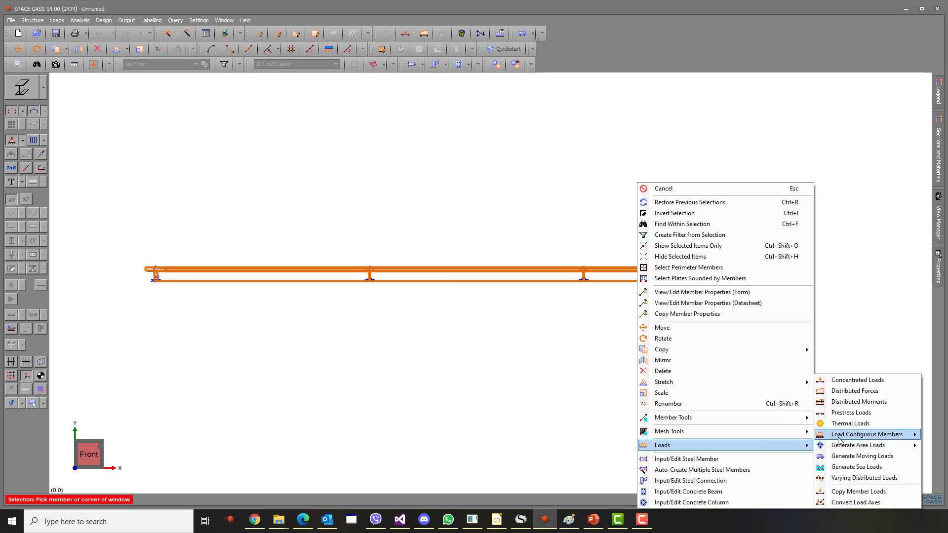
left_click(891, 396)
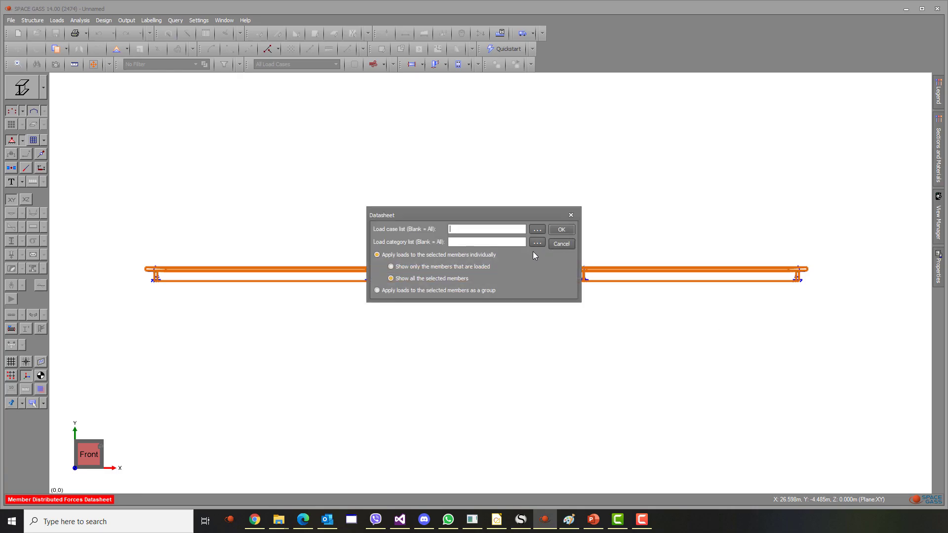
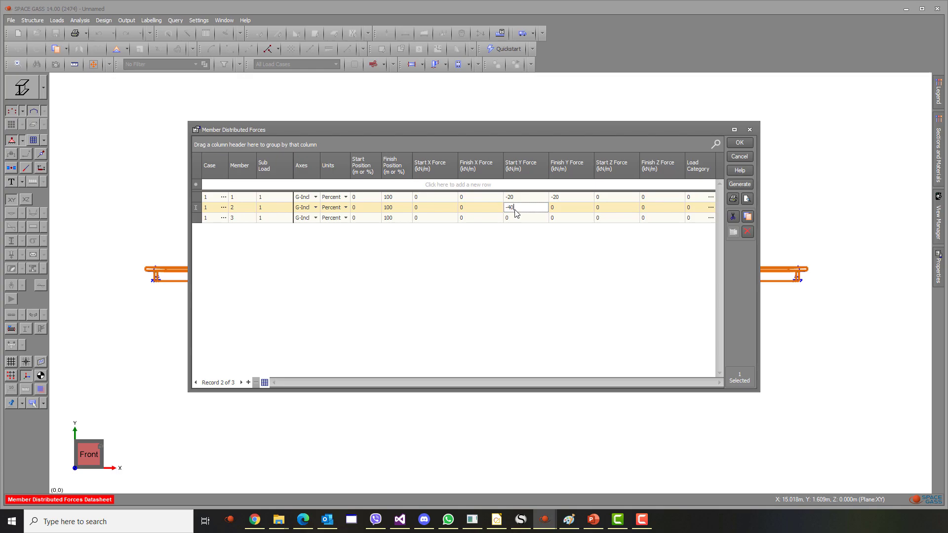
Step: For load case 1, set start and finish Y forces to -20 kN/m on member 1 and -40 kN/m on members 2 and 3
left_click(509, 217)
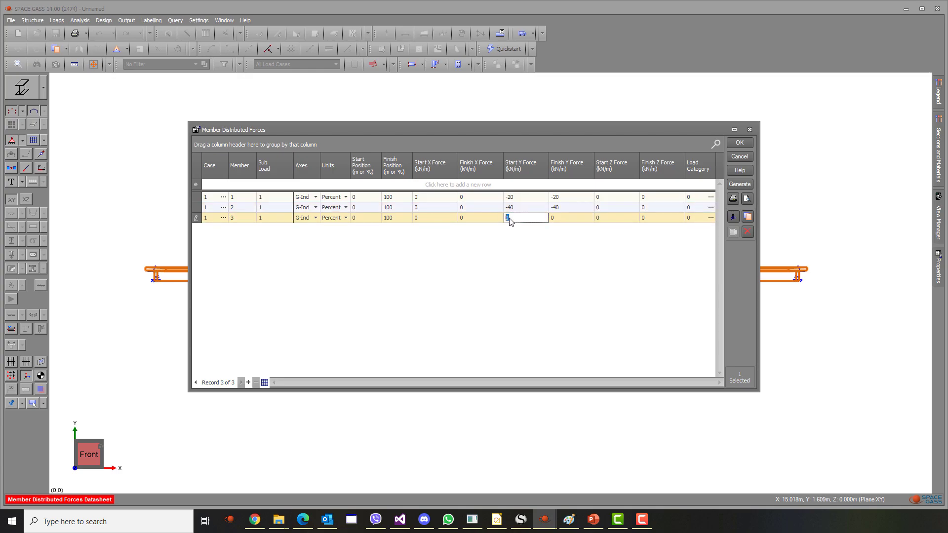
key("Tab")
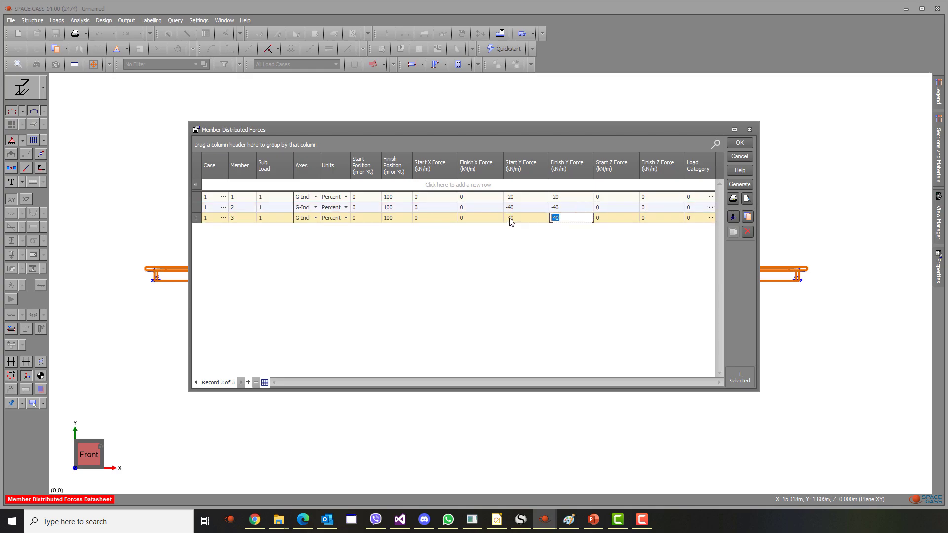
left_click(740, 143)
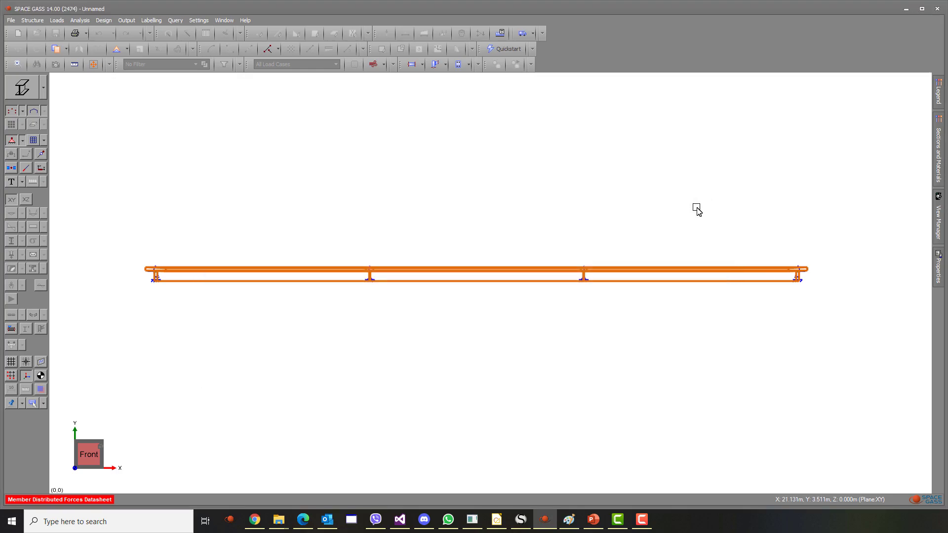
Step: Title load case 1 "LC1: minimum on left span"
left_click(616, 233)
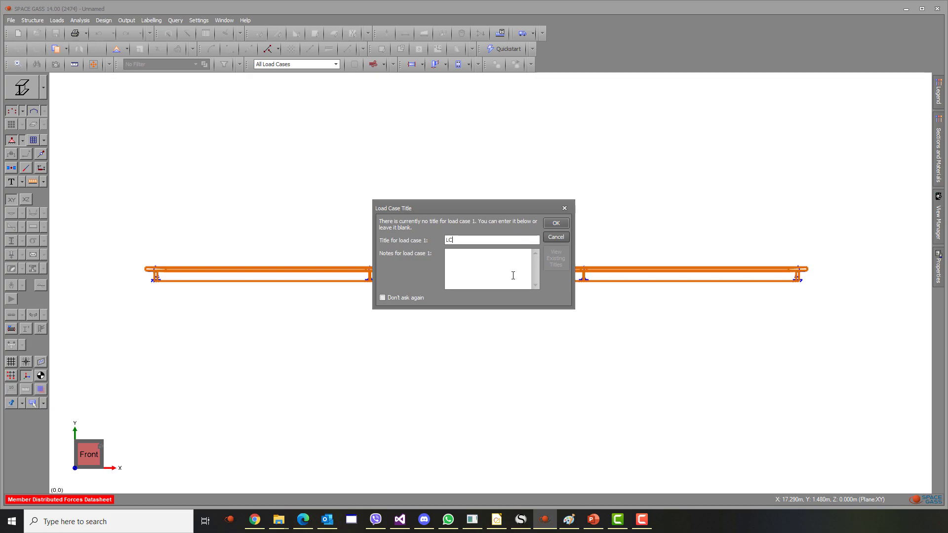
type(": minimum on left span")
key("Return")
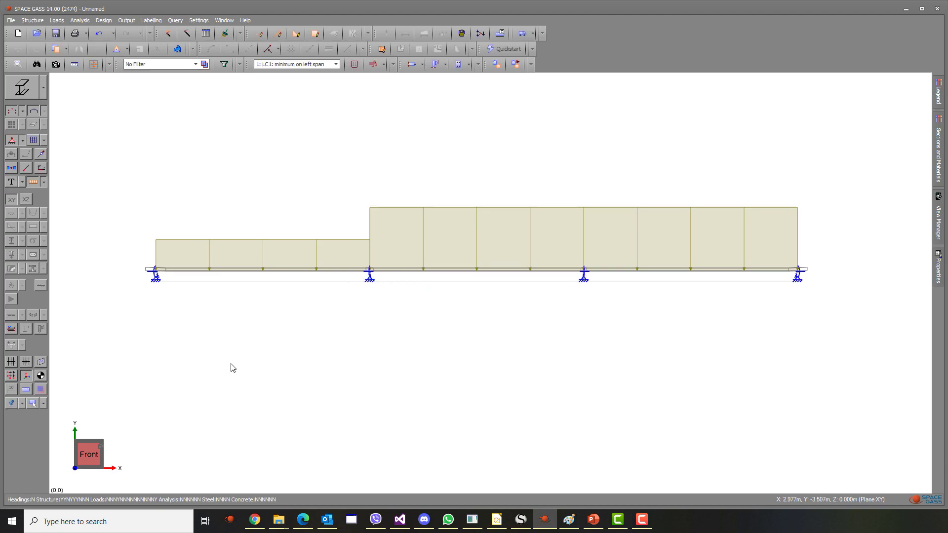
Step: Turn on diagram annotation with both end and maximum values for the load diagrams
left_click(22, 182)
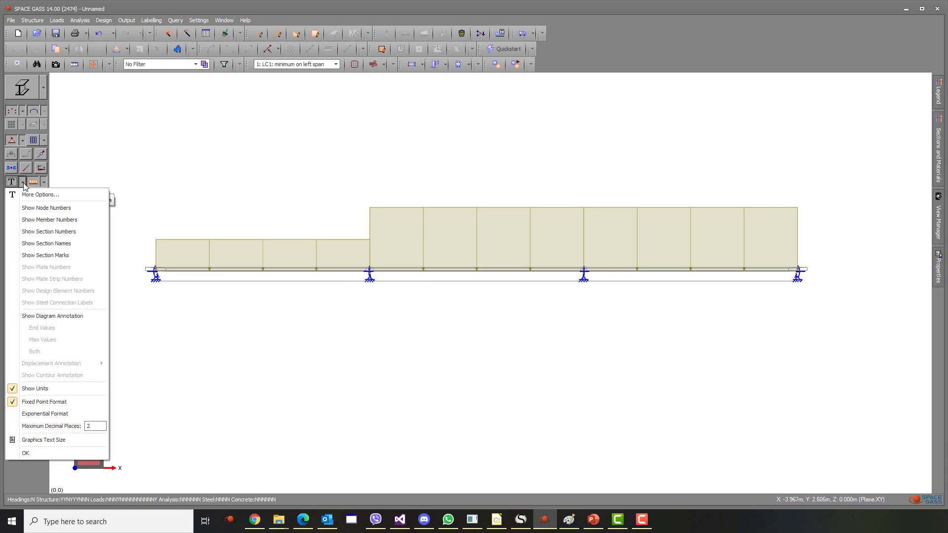
left_click(82, 318)
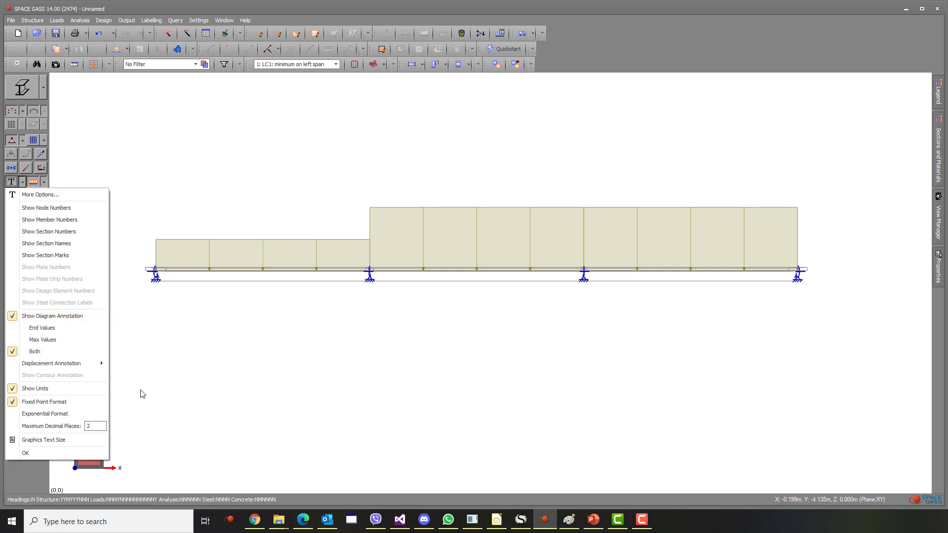
left_click(69, 453)
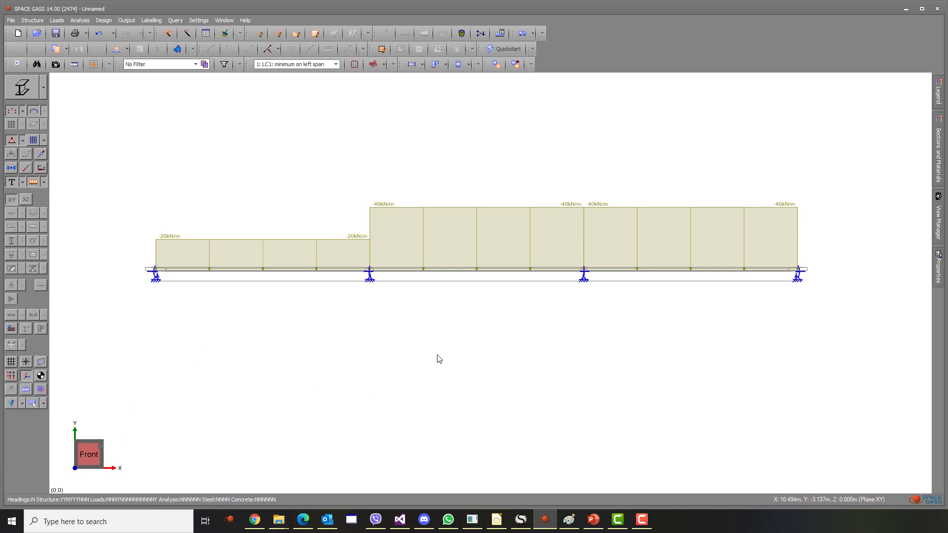
Step: Select all three members and open their distributed forces datasheet for load case 2
middle_click_drag(442, 340, 445, 299)
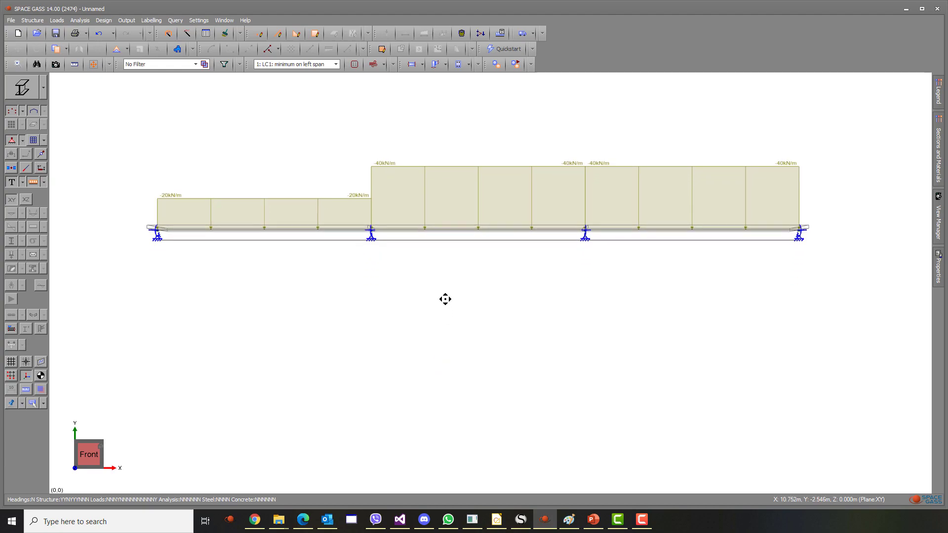
left_click(354, 231)
left_click(552, 230)
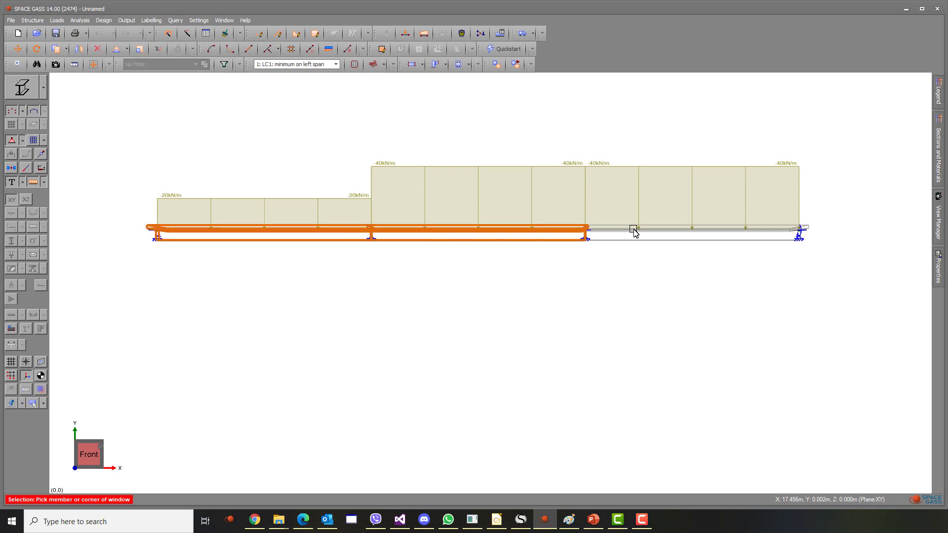
left_click(631, 231)
right_click(634, 228)
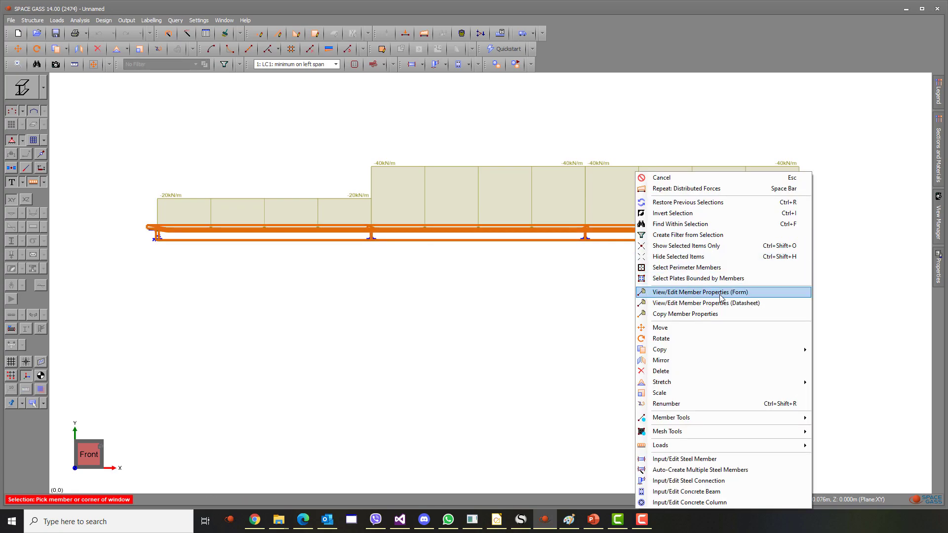
mouse_move(756, 446)
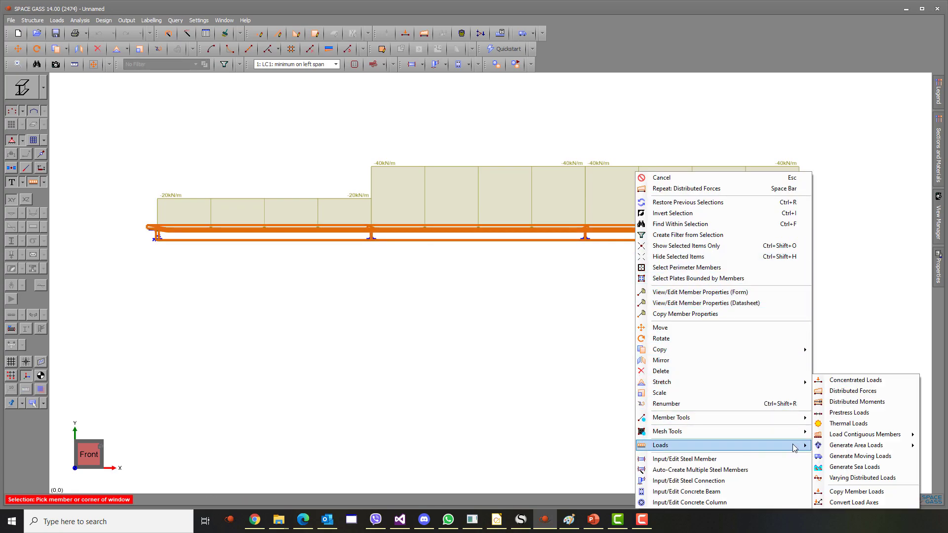
left_click(864, 393)
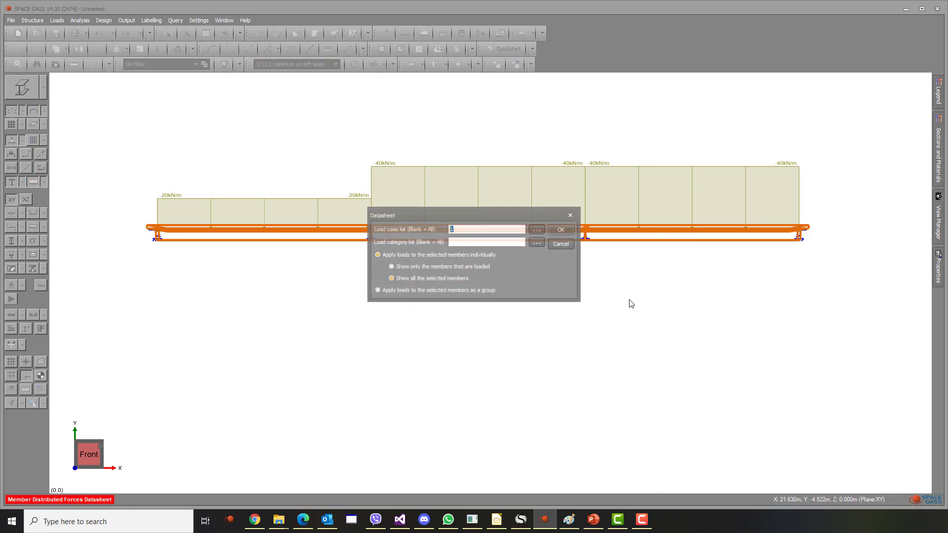
type("2")
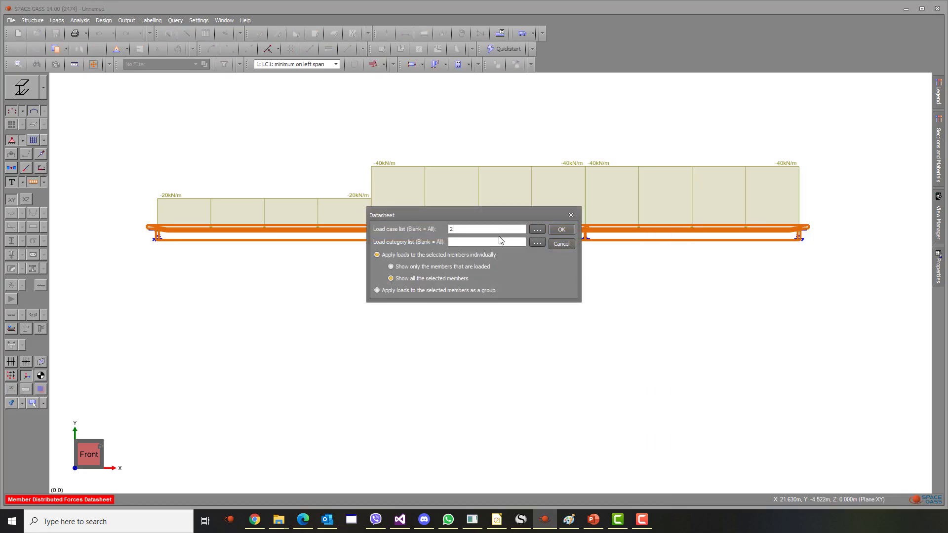
left_click(562, 230)
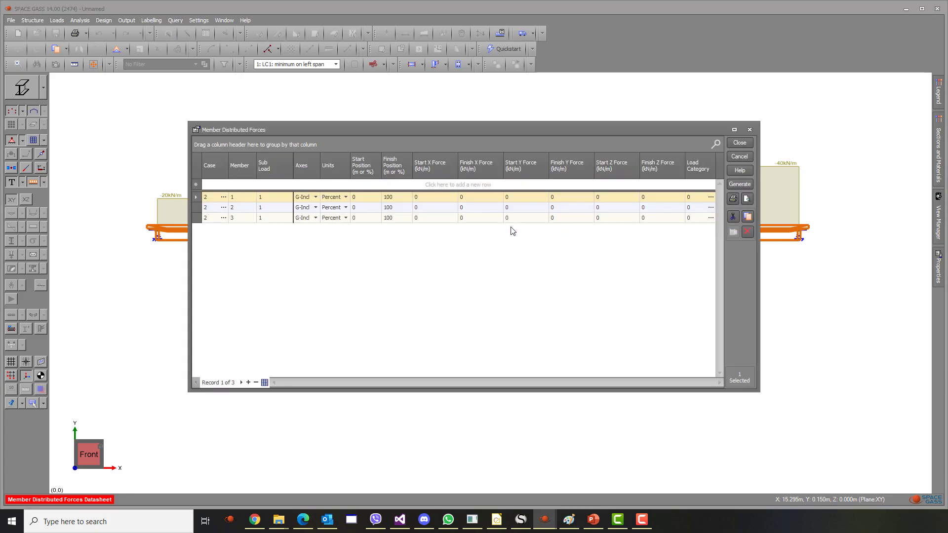
Step: For load case 2, set start and finish Y forces to -40 kN/m on members 1 and 3 and -20 kN/m on member 2
left_click(512, 198)
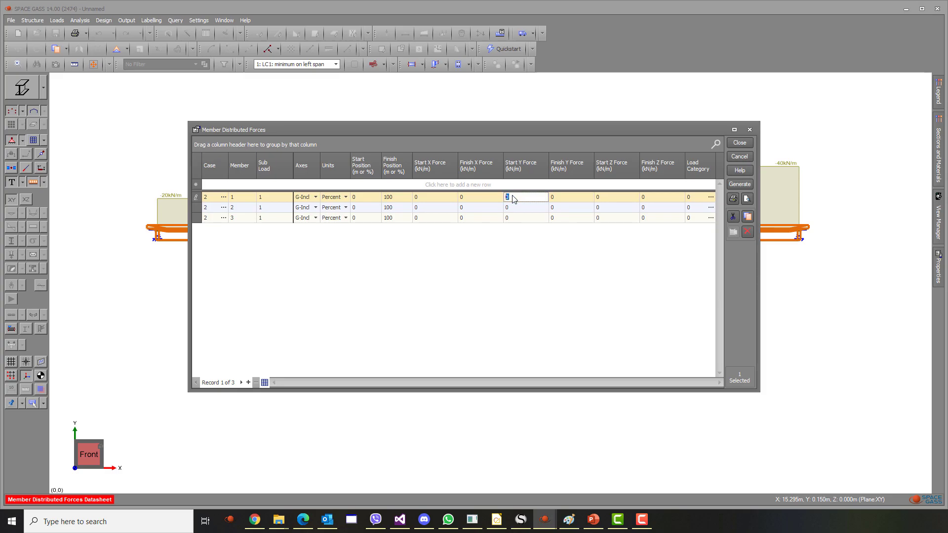
type("-40")
key("Tab")
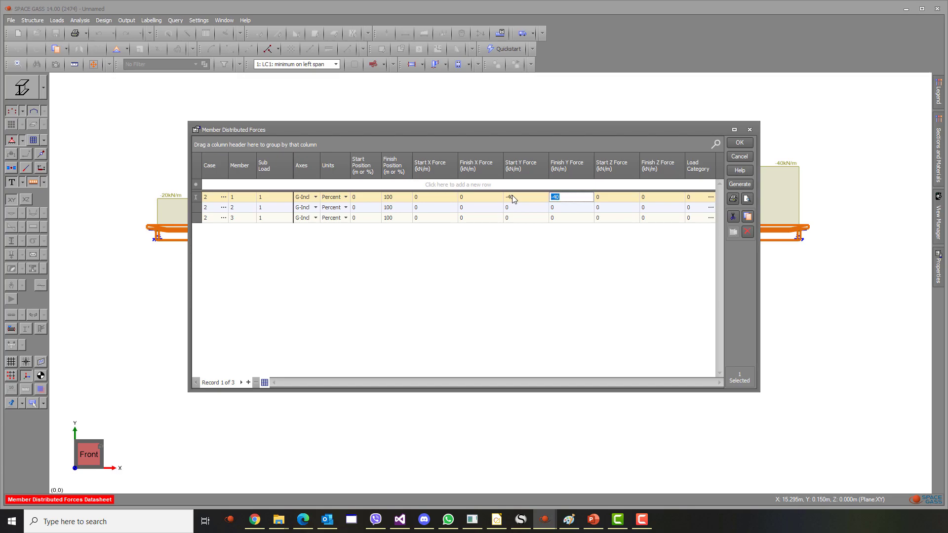
left_click(513, 211)
type("-20")
key("Tab")
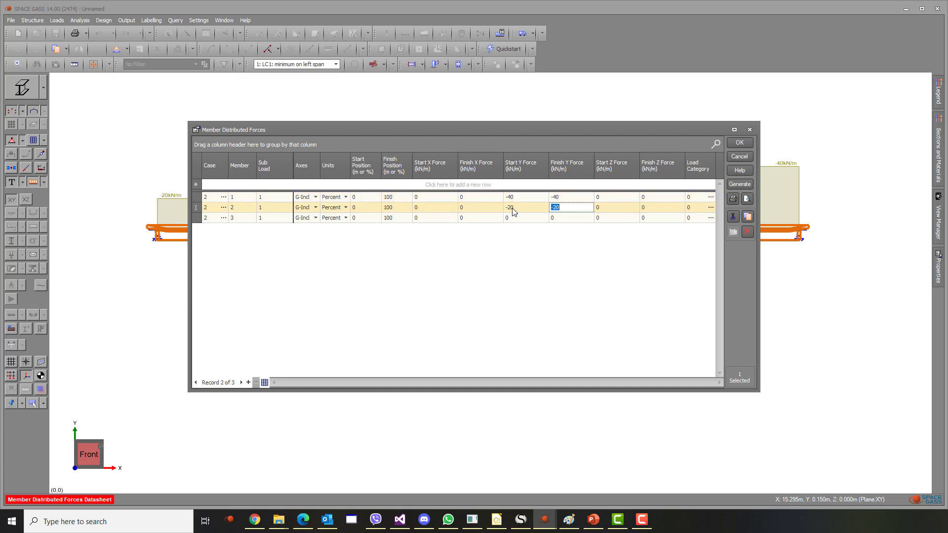
left_click(515, 220)
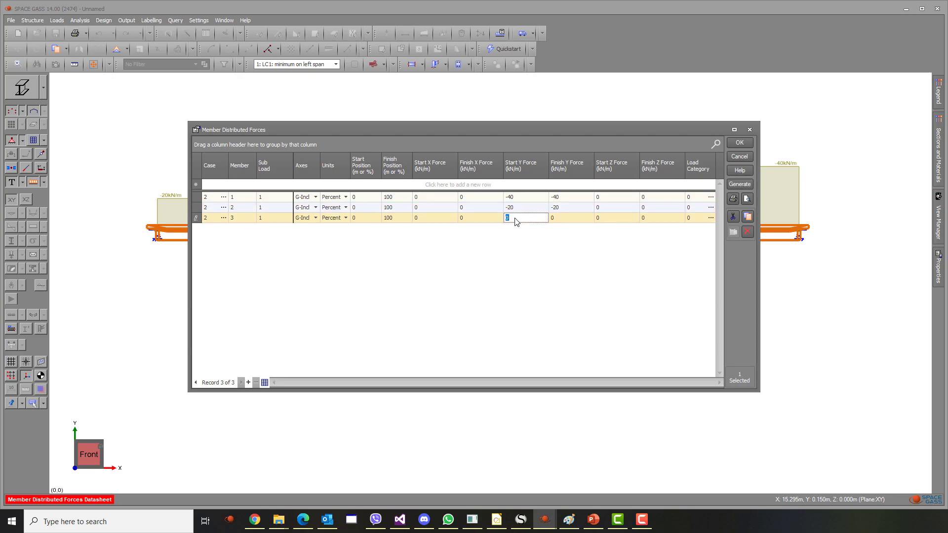
type("-40")
key("Tab")
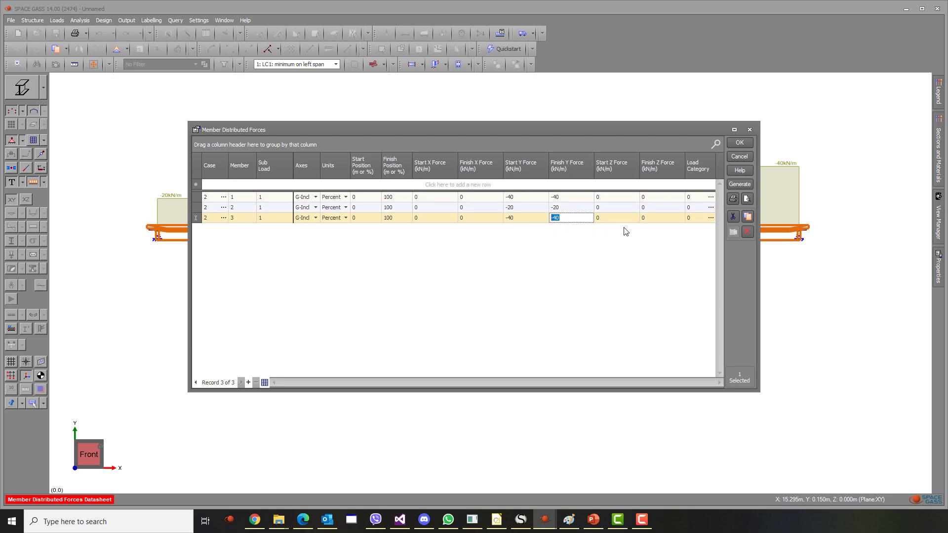
left_click(740, 142)
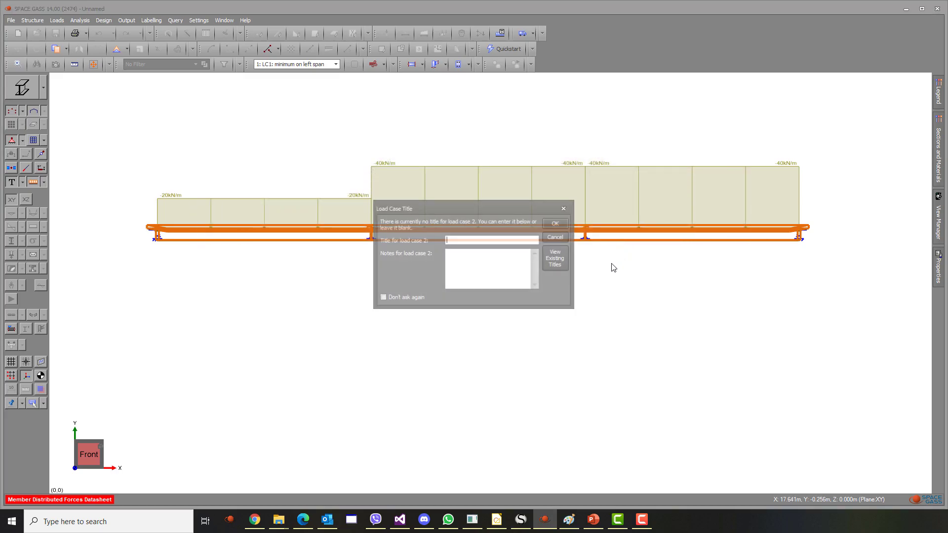
Step: Title load case 2 "LC2: minimum on mid span" and select it as the displayed load case
type("L")
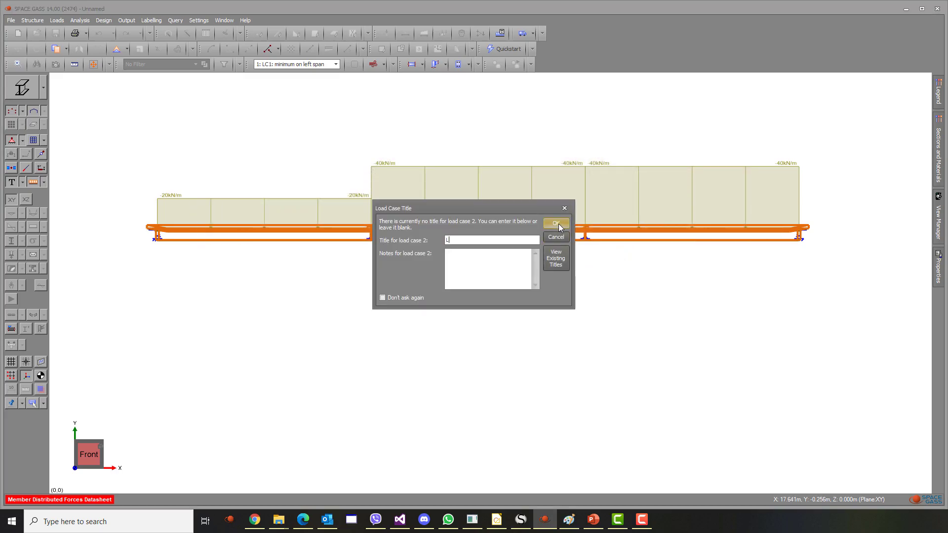
type("C2: minimum on mid span")
left_click(558, 223)
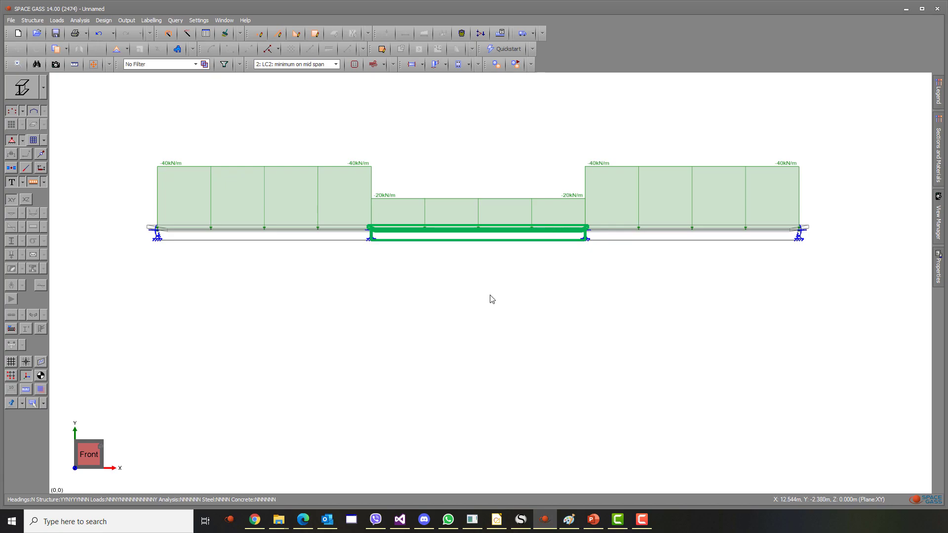
left_click(336, 64)
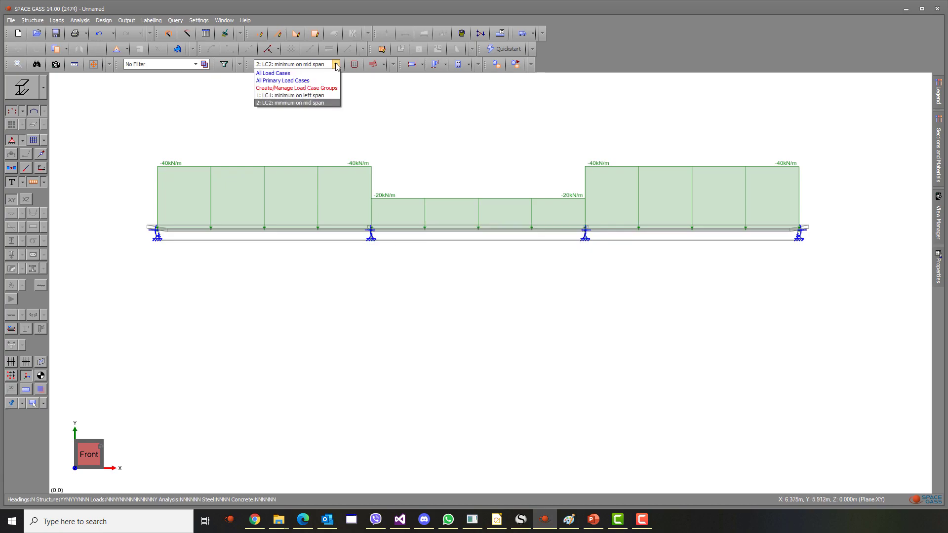
left_click(337, 103)
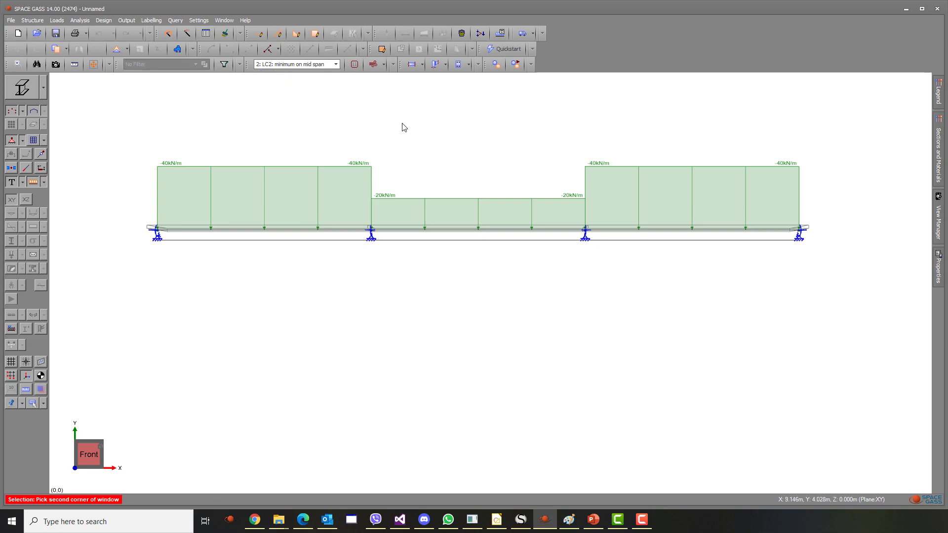
Step: Select all three beam members and open their distributed forces datasheet for load case 3
left_click(358, 235)
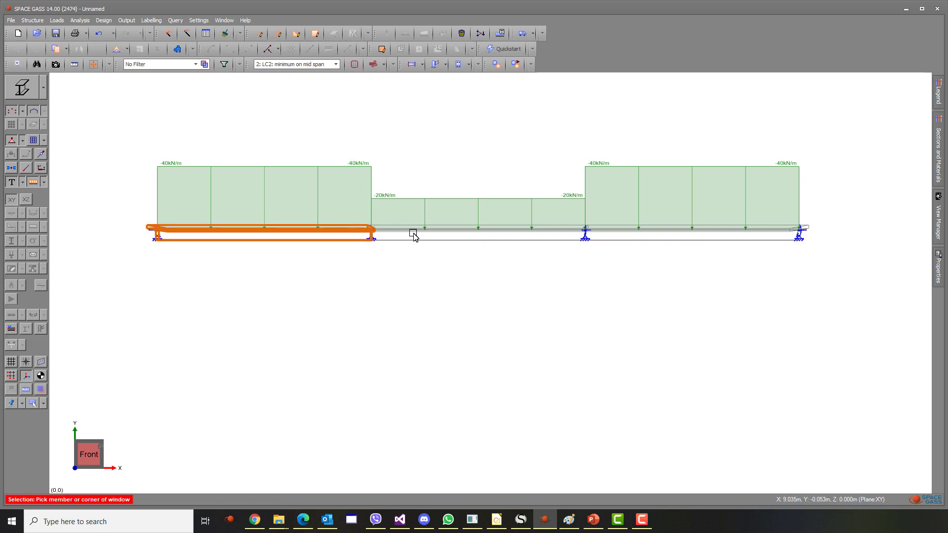
left_click(459, 239)
left_click(625, 236)
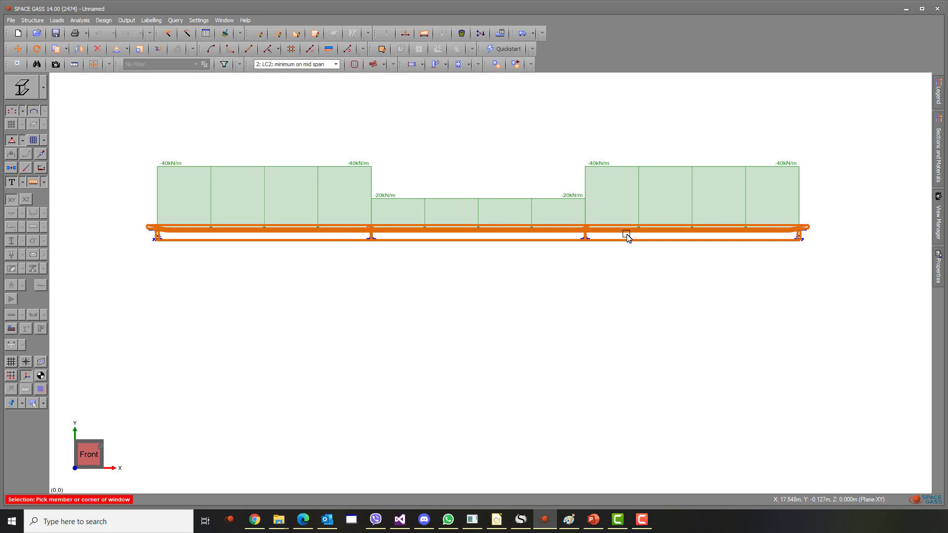
right_click(626, 236)
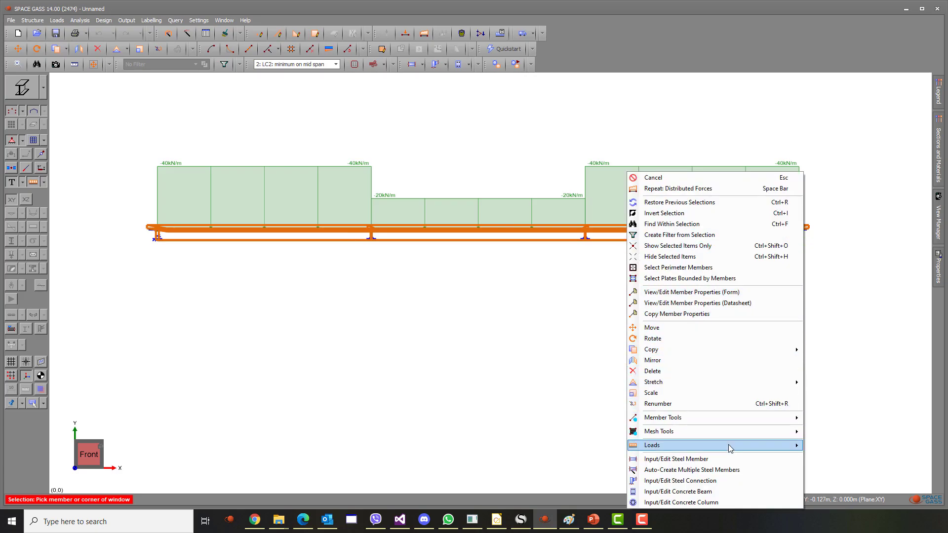
mouse_move(731, 446)
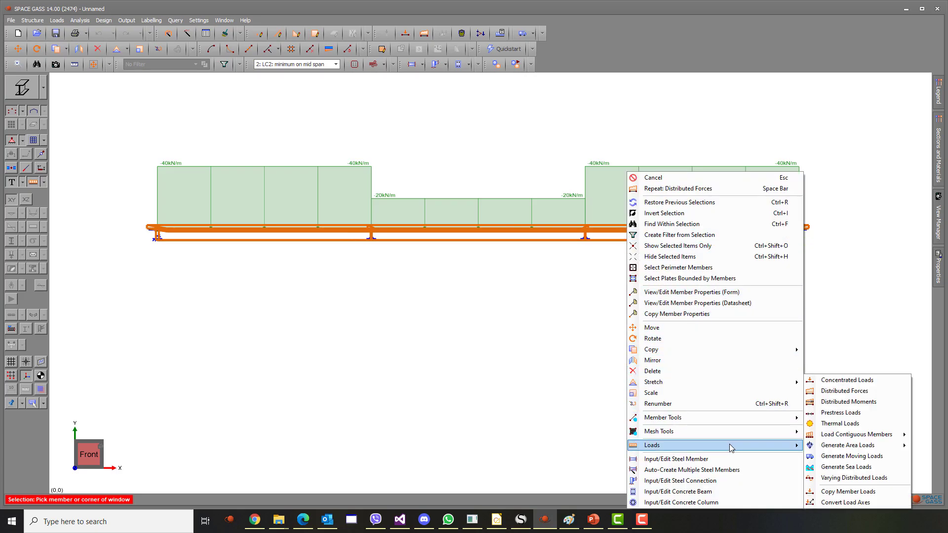
left_click(861, 394)
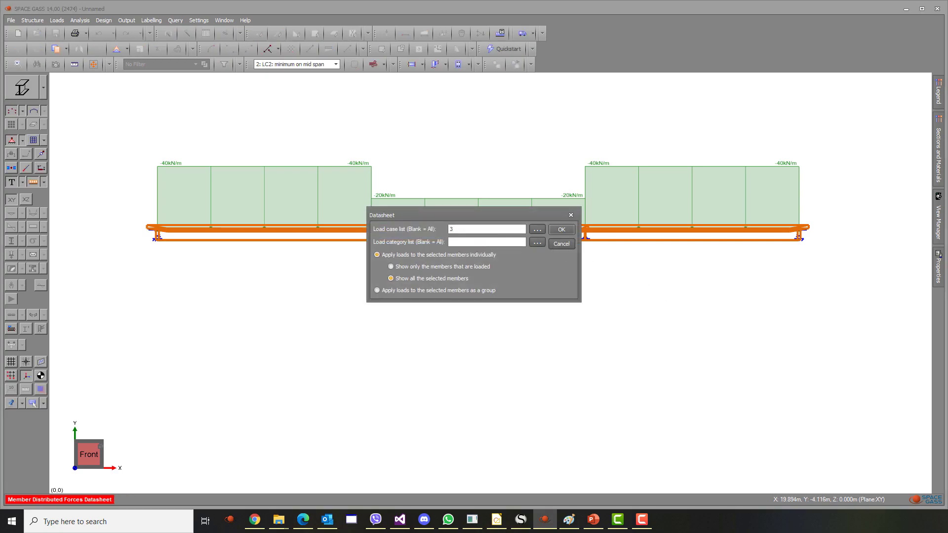
left_click(561, 231)
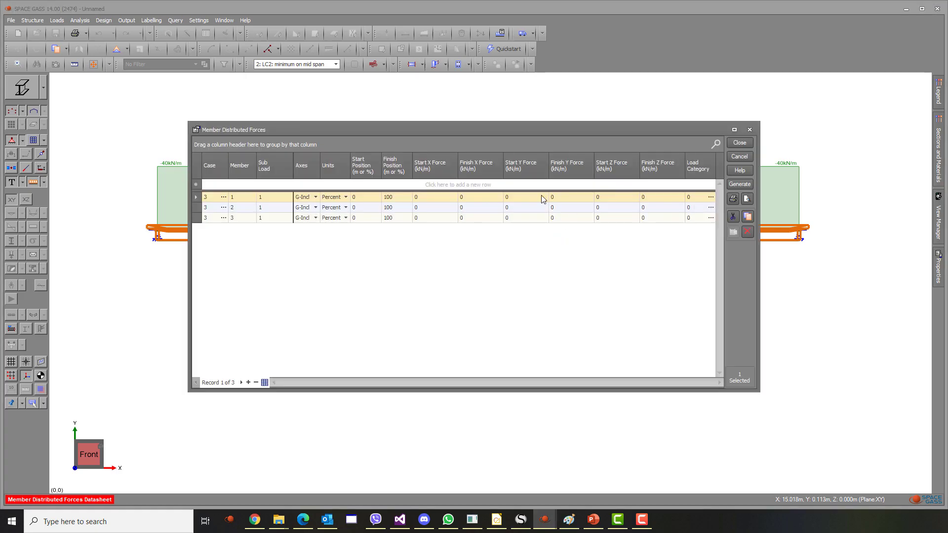
Step: For load case 3, set start and finish Y forces to -40 kN/m on members 1 and 2 and -20 kN/m on member 3
left_click(527, 196)
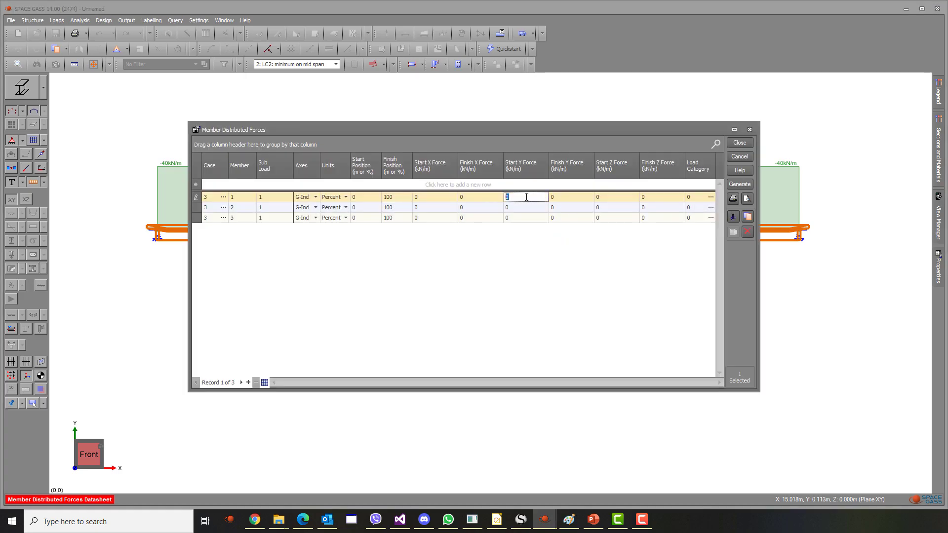
type("-40")
key("Tab")
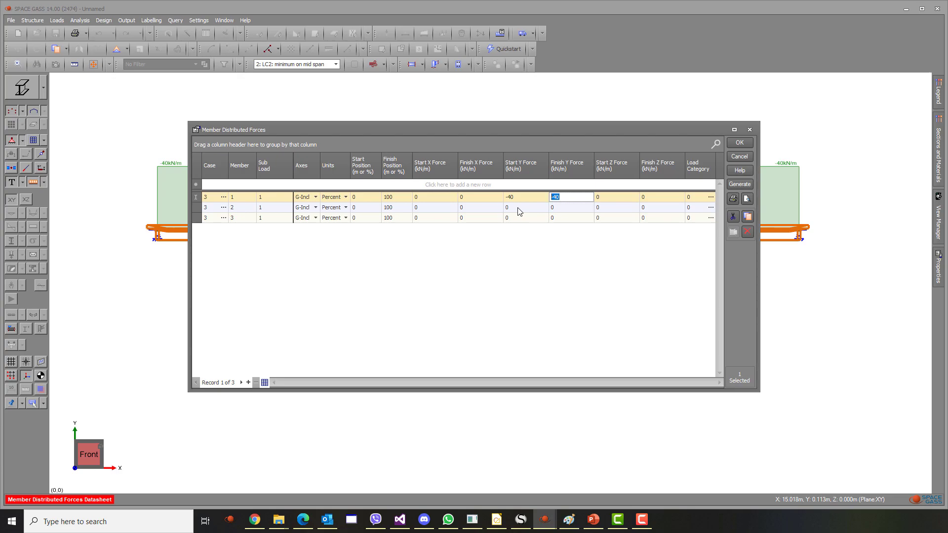
left_click(517, 208)
type("-40")
key("Tab")
left_click(518, 218)
type("-20")
key("Tab")
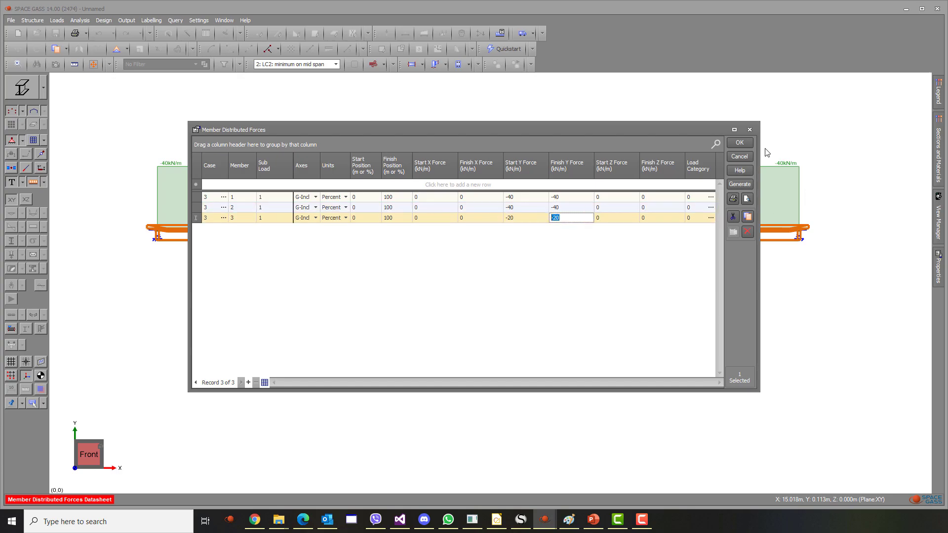
left_click(739, 143)
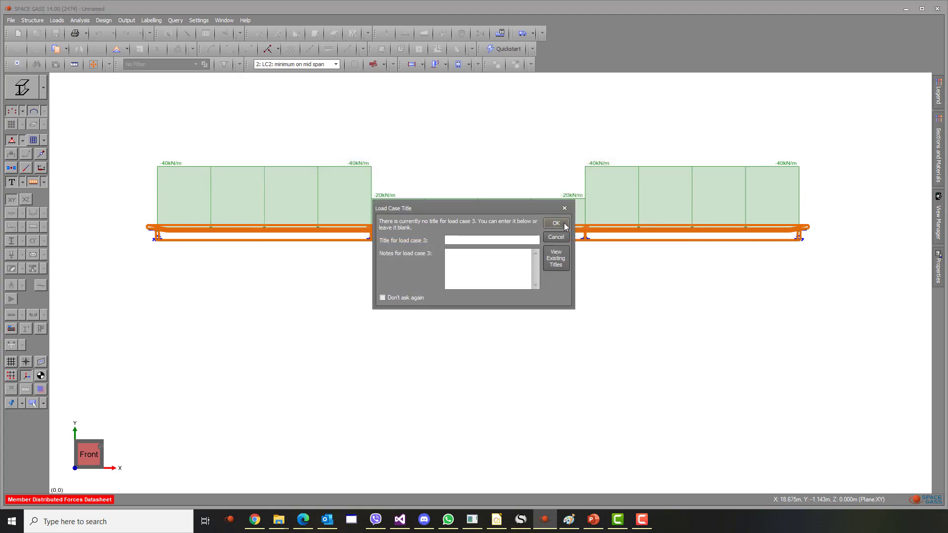
Step: Title load case 3 "LC3: Minimum on right span"
type("LC3:")
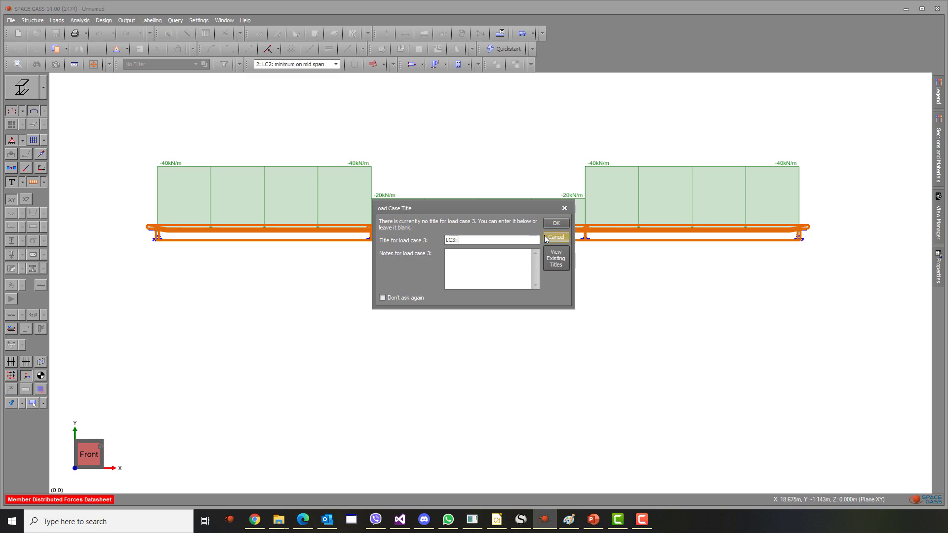
type(" Minimum on right span")
key("Return")
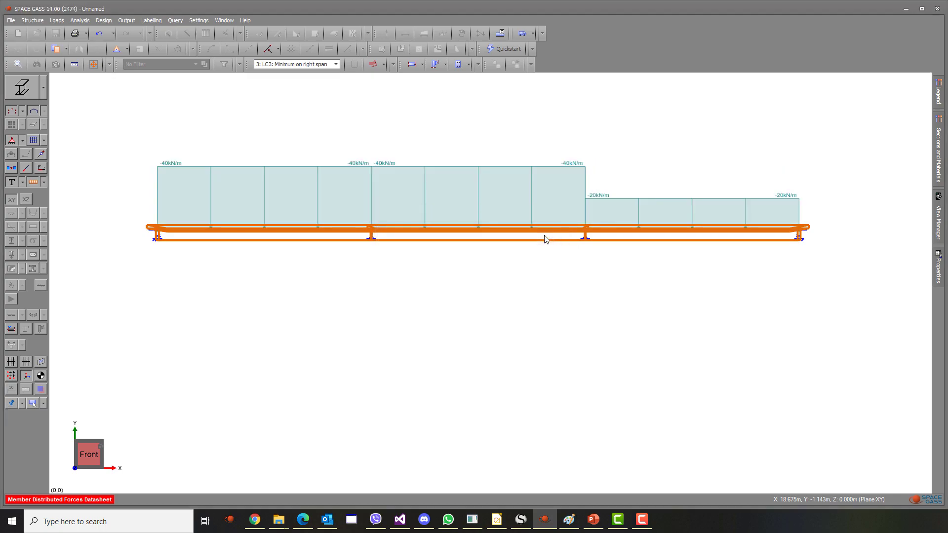
left_click_drag(460, 309, 444, 292)
Step: Check the distributed load diagrams of load cases 1, 2 and 3 one after another
left_click(335, 65)
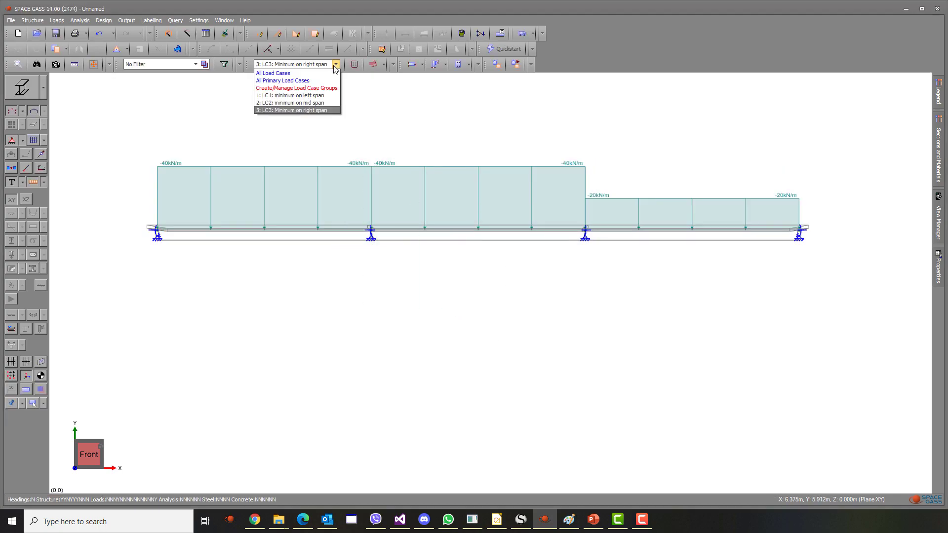
left_click(321, 97)
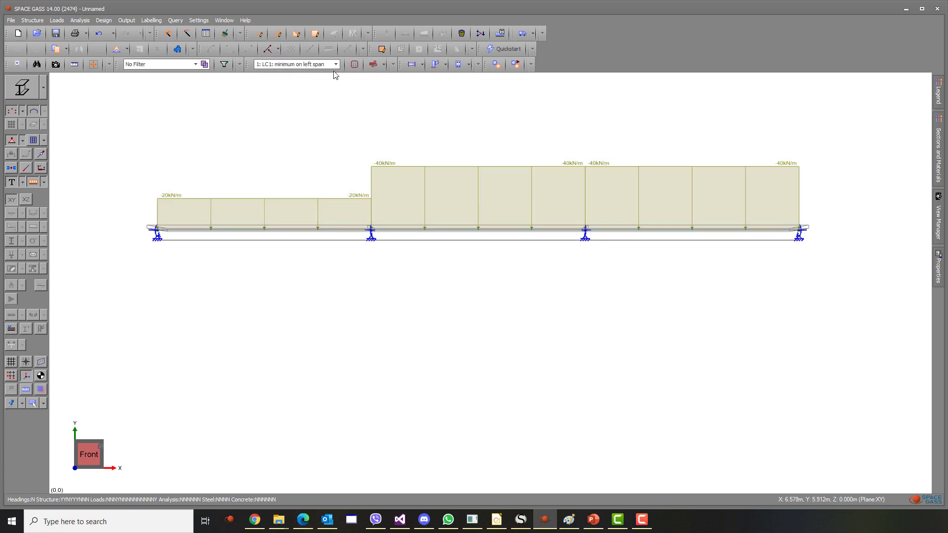
left_click(336, 64)
left_click(326, 102)
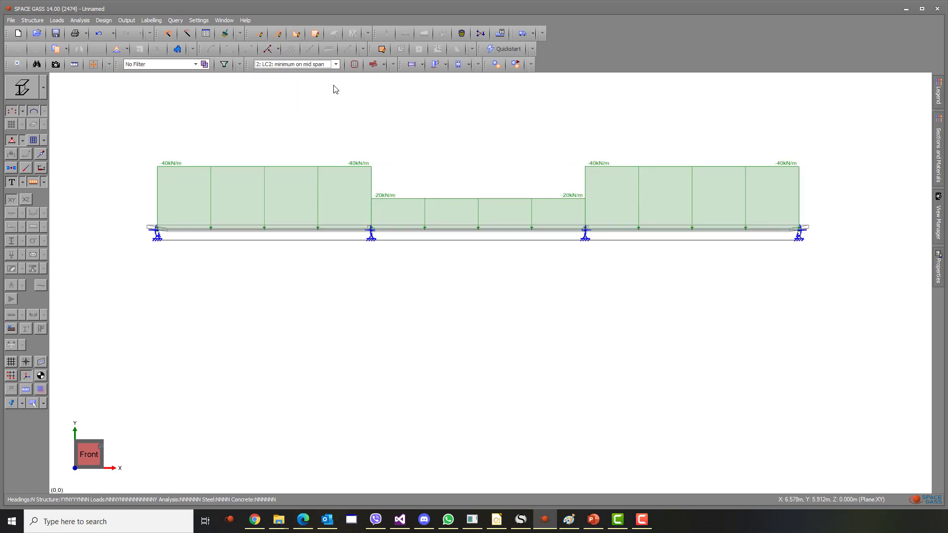
left_click(336, 65)
left_click(327, 110)
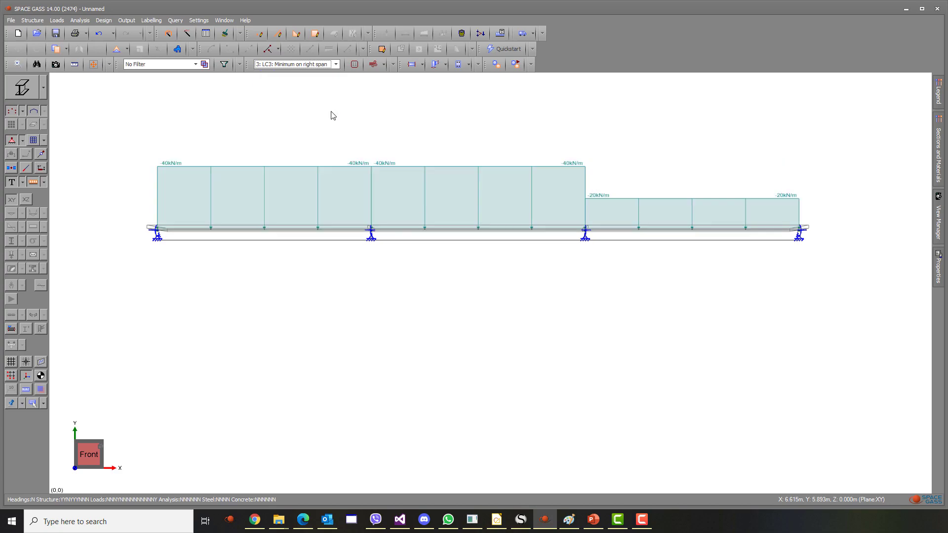
left_click(336, 65)
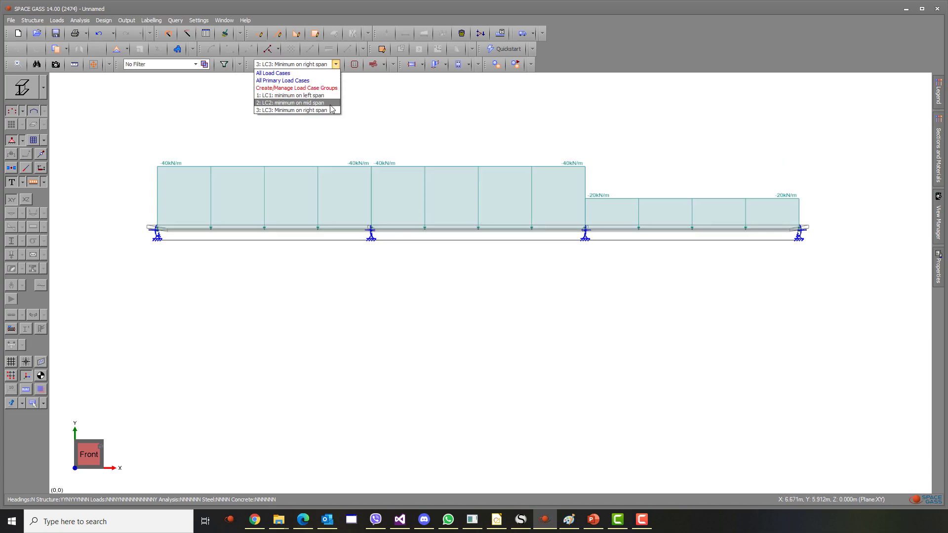
left_click(405, 101)
left_click(410, 105)
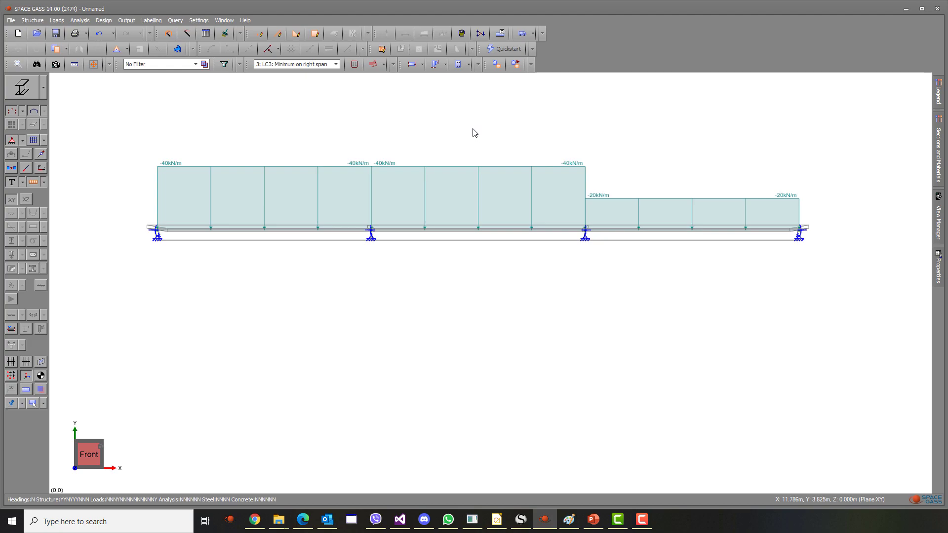
Step: Run a linear static analysis for all load cases with the Paradise solver
left_click(79, 20)
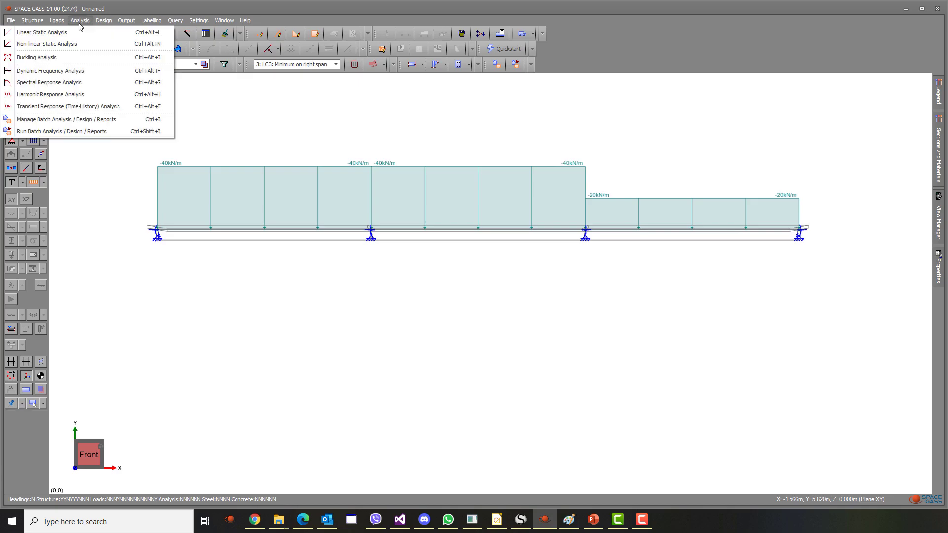
left_click(80, 33)
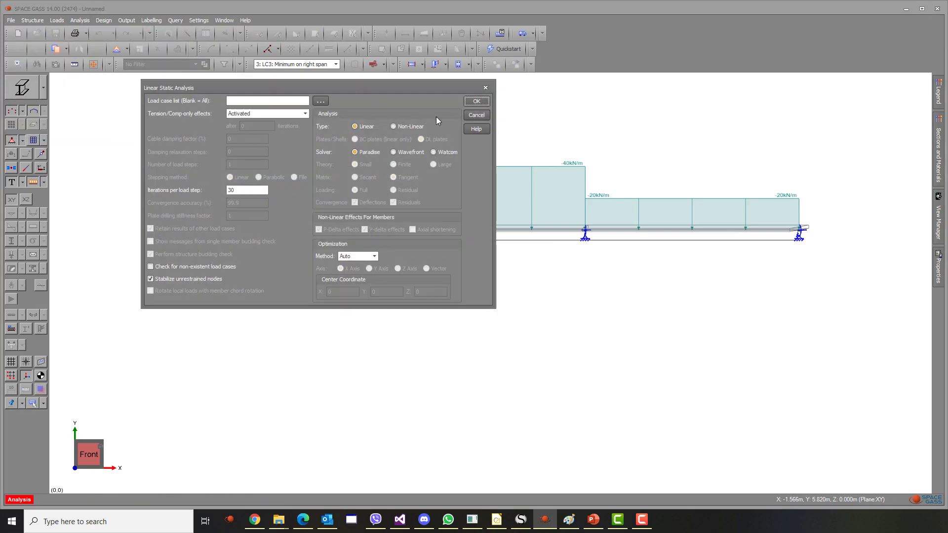
left_click(476, 102)
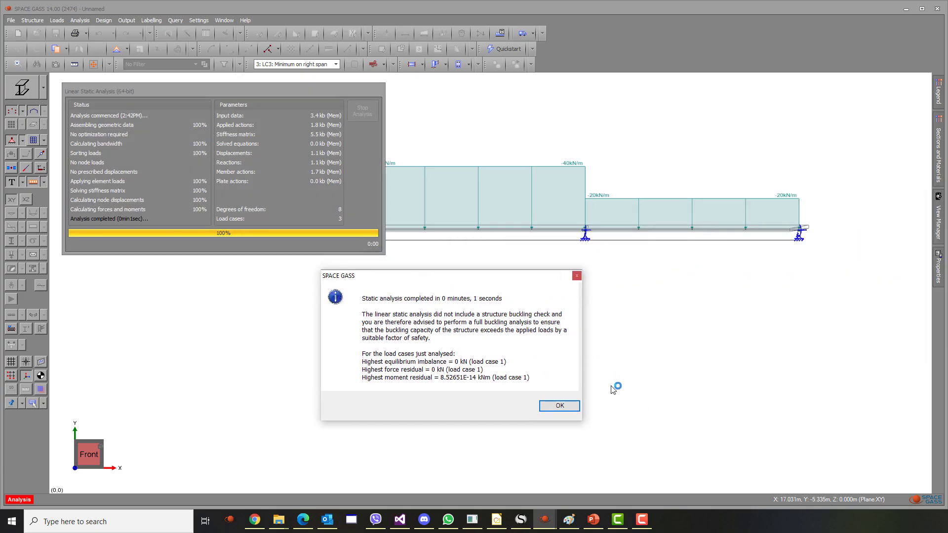
left_click(559, 406)
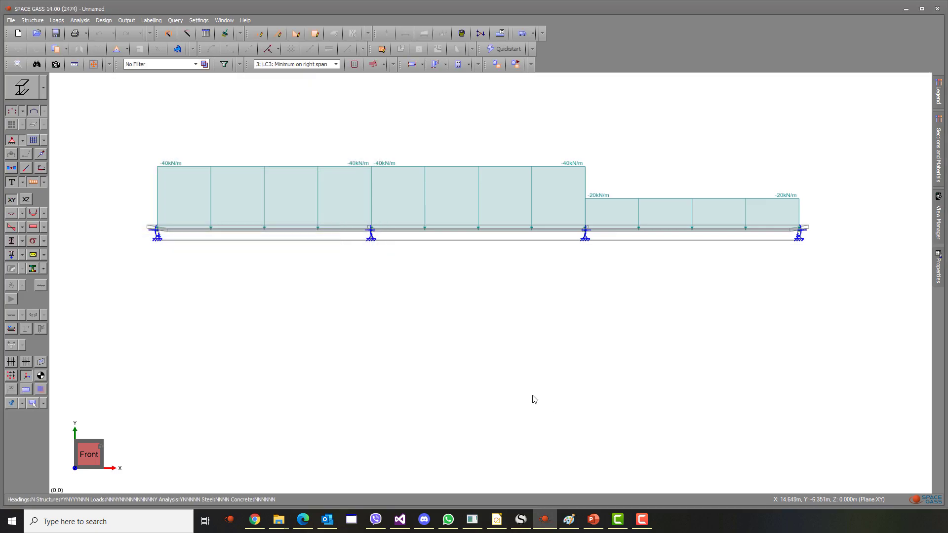
Step: Hide the load diagrams and display the bending moment diagrams for load cases 1, 2 and 3 in turn
left_click(33, 182)
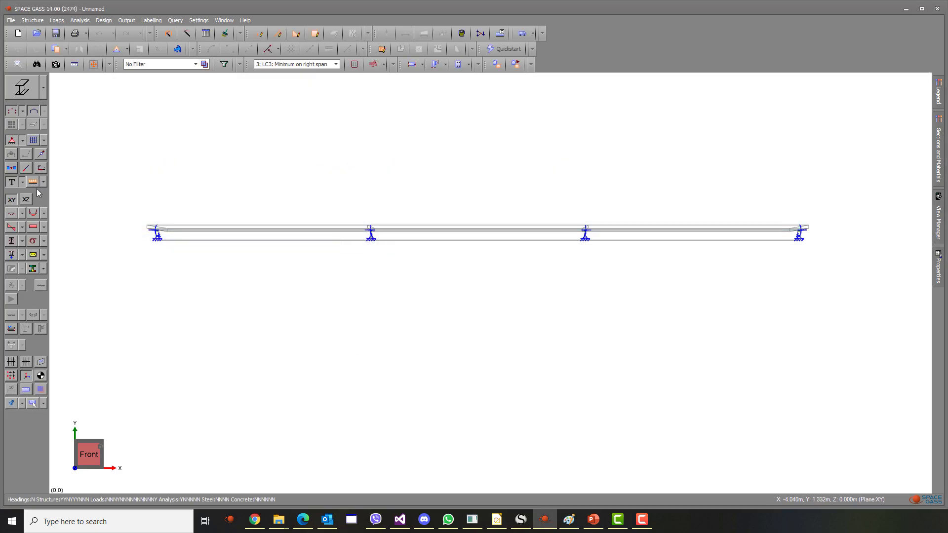
left_click(37, 218)
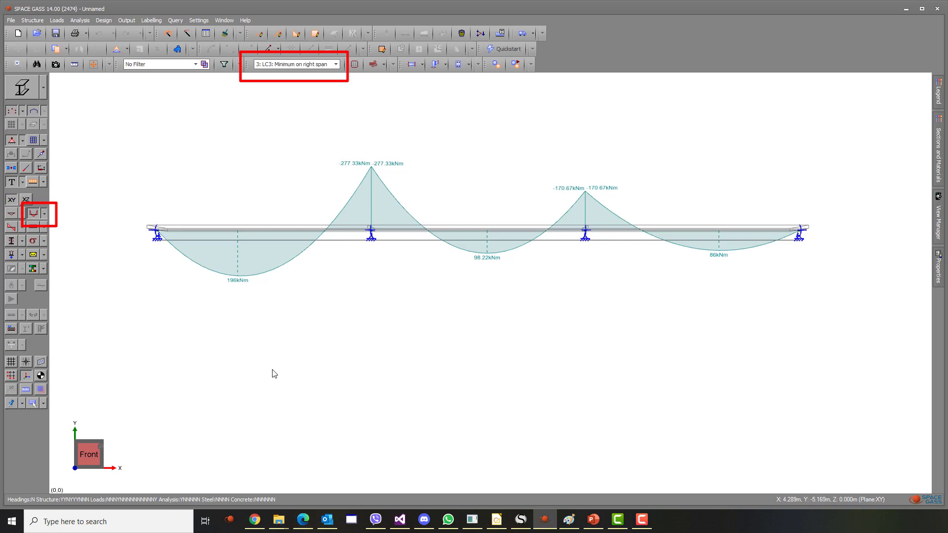
left_click(335, 64)
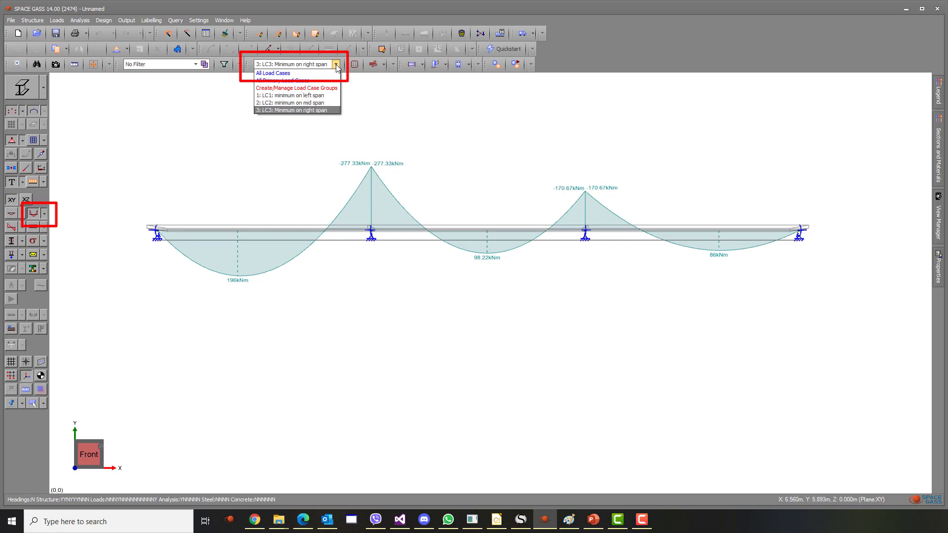
left_click(336, 95)
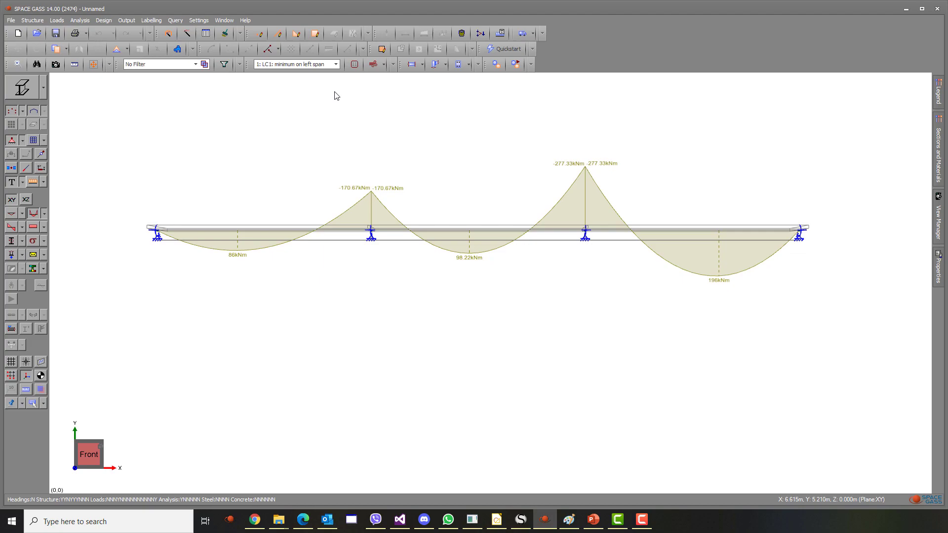
left_click(335, 65)
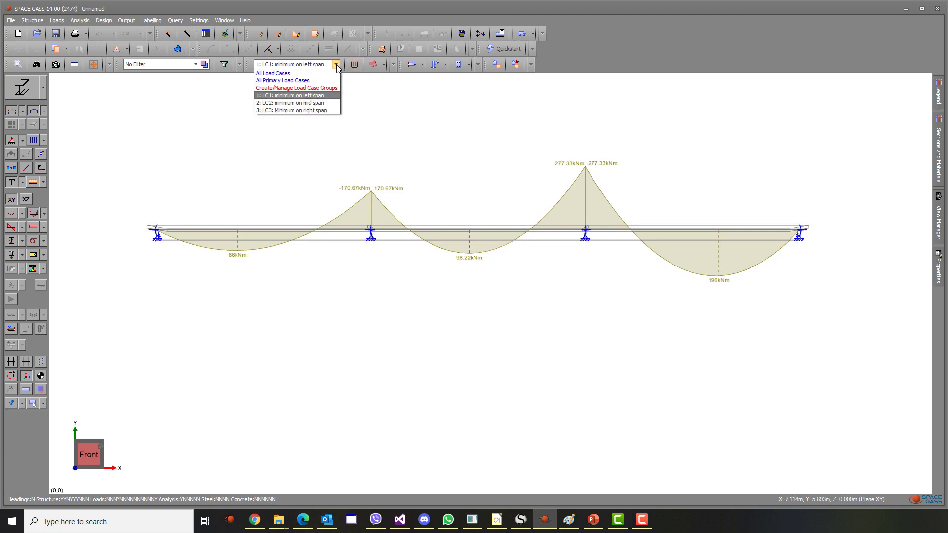
left_click(319, 102)
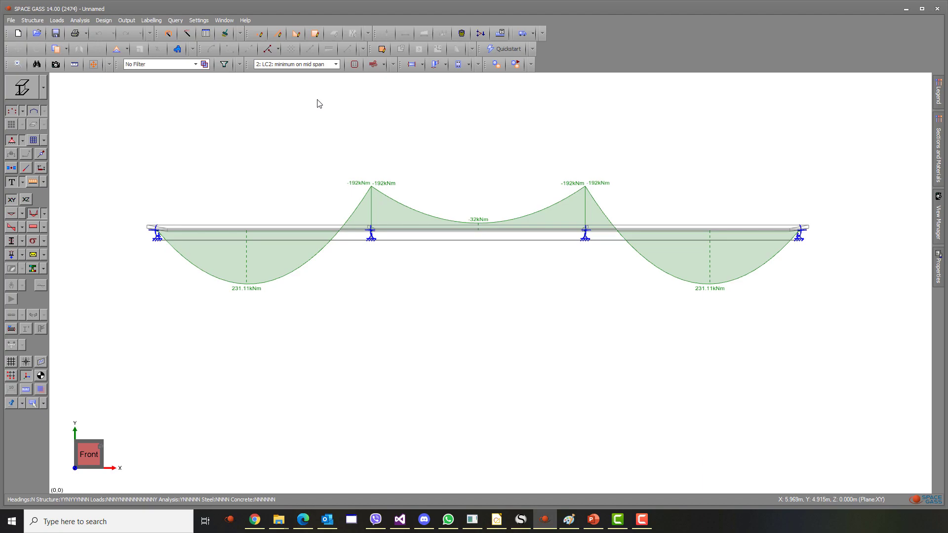
left_click(335, 65)
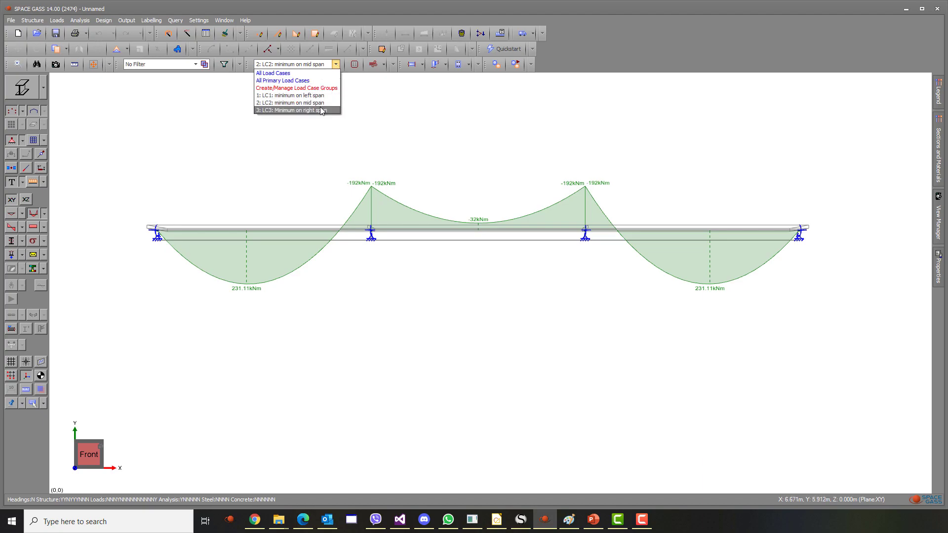
left_click(321, 110)
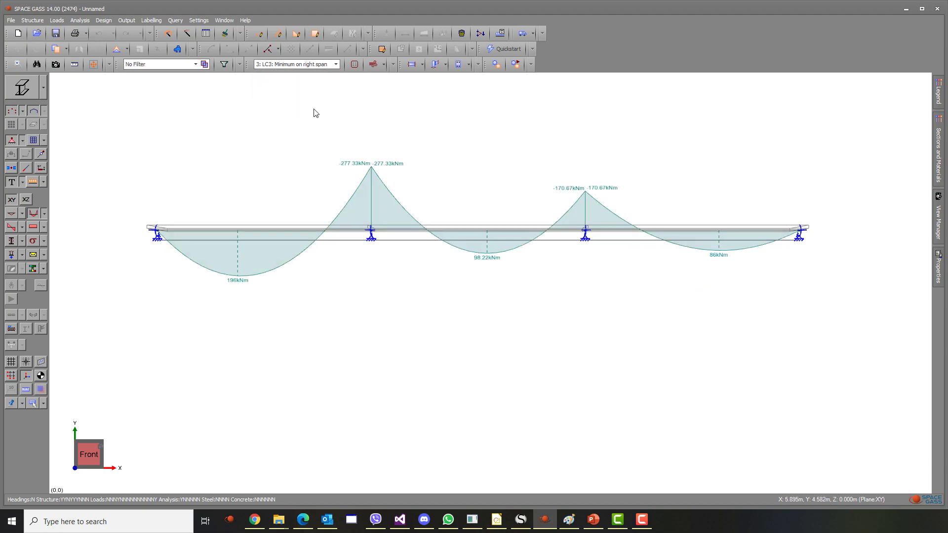
Step: Turn on the minimums and maximums envelope and display the bending moments for all load cases
left_click(45, 255)
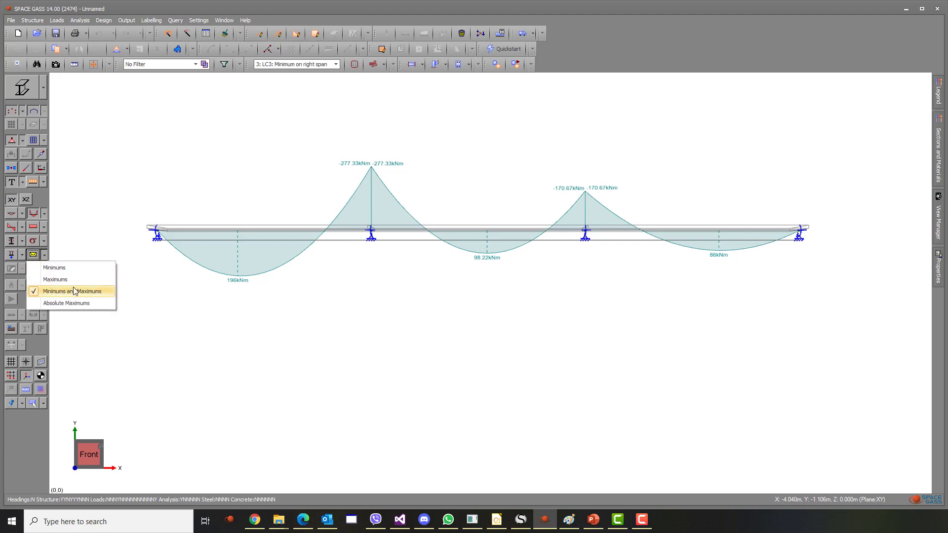
left_click(35, 255)
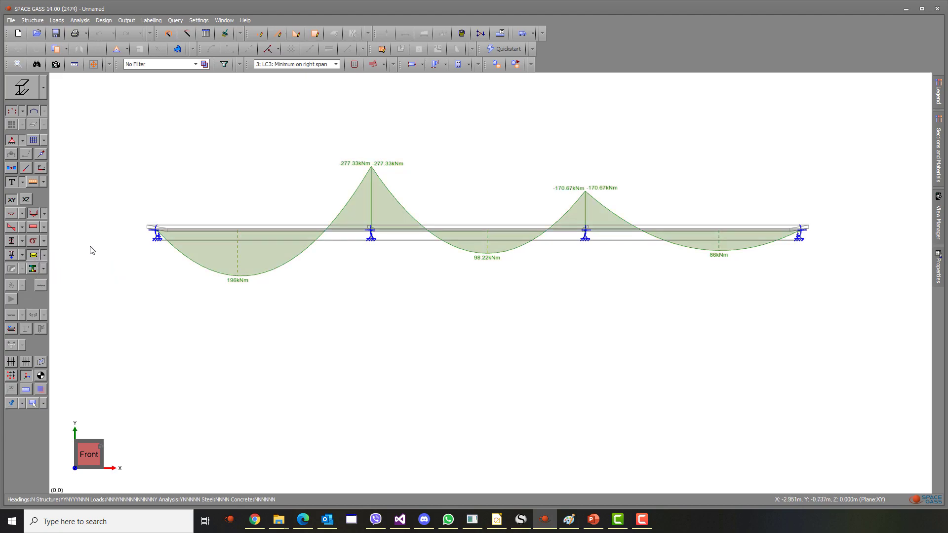
left_click(304, 67)
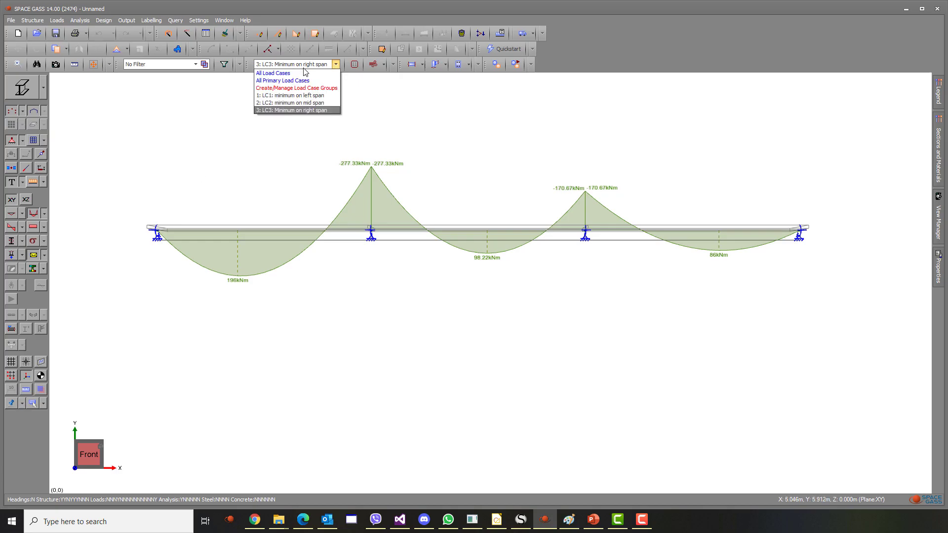
left_click(303, 74)
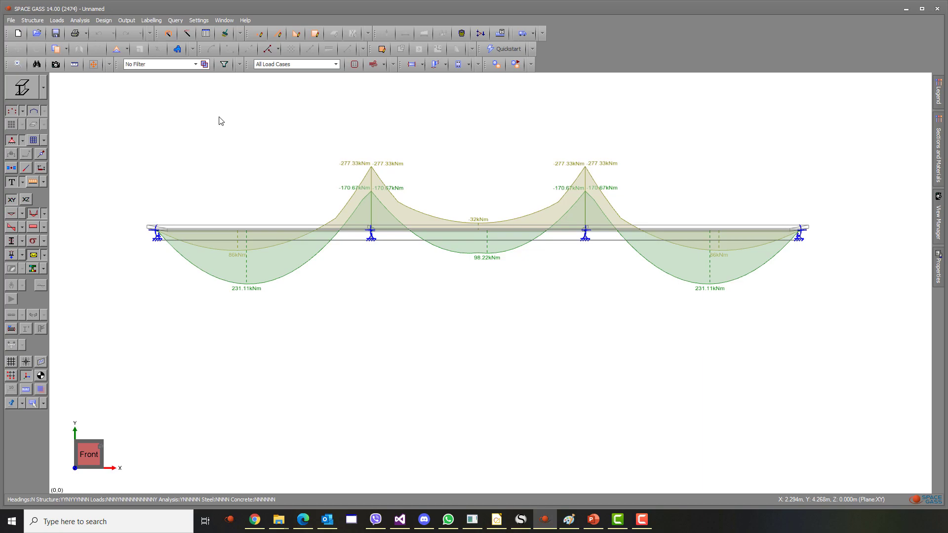
Step: Replace the bending moment envelope with the shear force envelope for all load cases
left_click(34, 214)
left_click(11, 230)
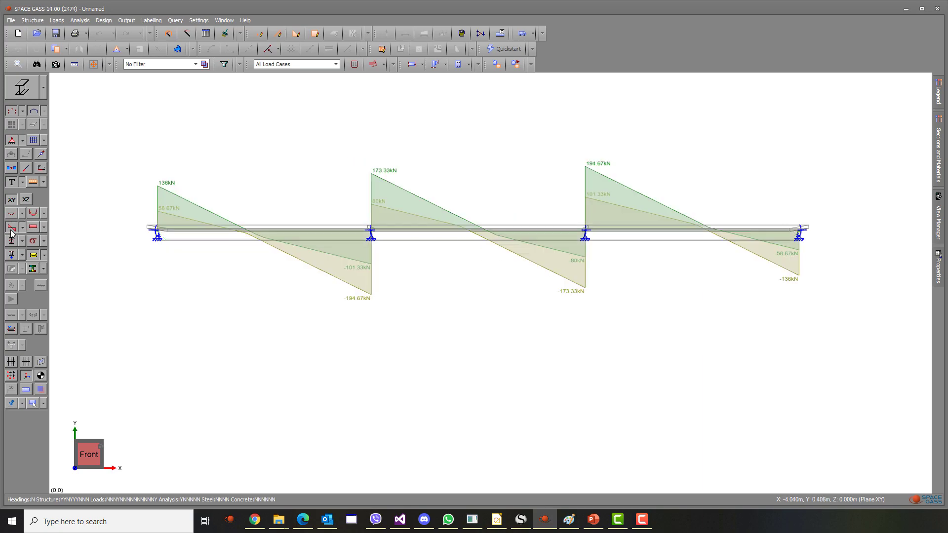
Step: Replace the shear force envelope with the deflection envelope for all load cases, and hide it after viewing
left_click(11, 230)
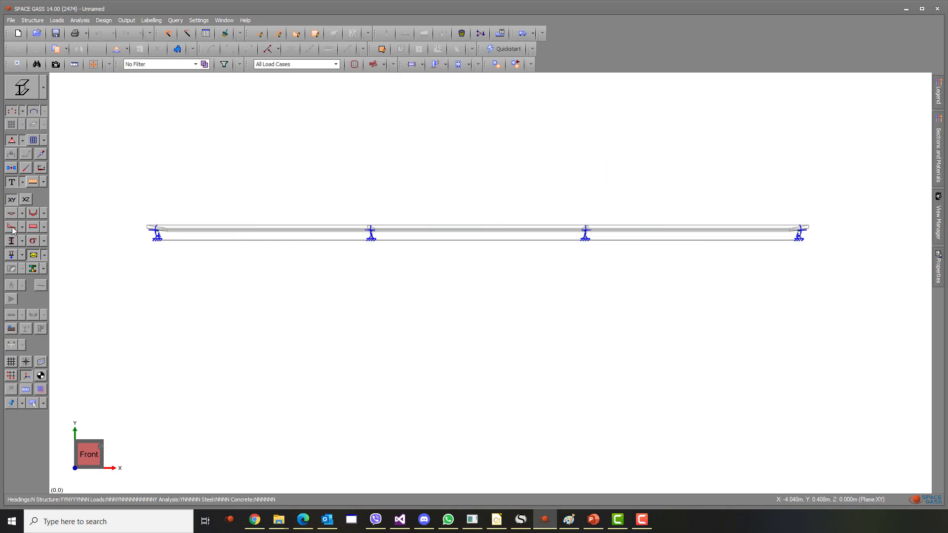
left_click(12, 214)
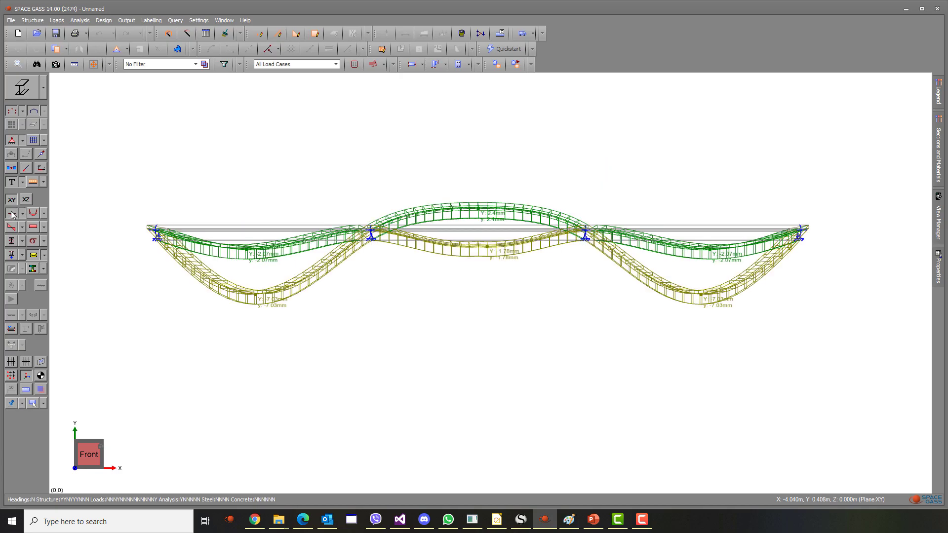
left_click(12, 213)
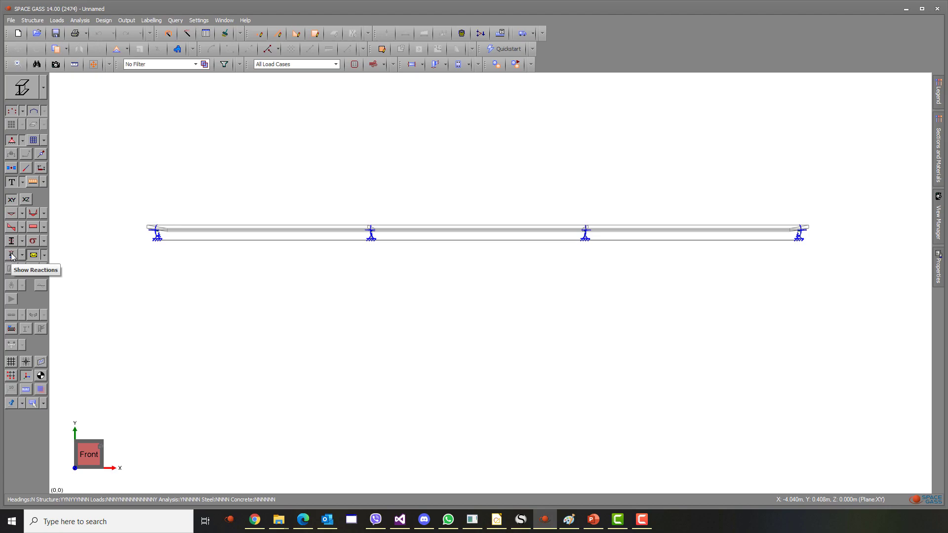
Step: Display the support reactions for load cases 1, 2 and 3 in turn, and hide them after viewing
left_click(297, 66)
left_click(297, 96)
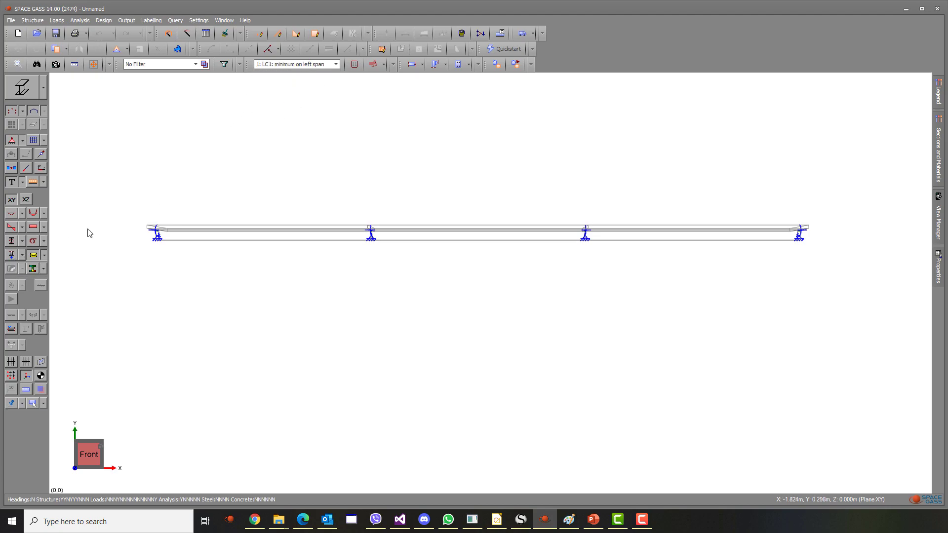
left_click(12, 258)
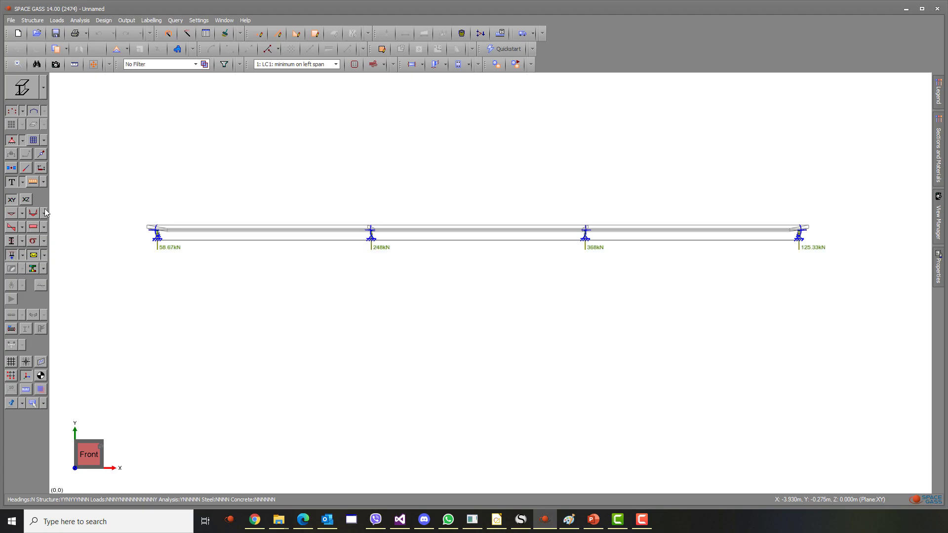
left_click(280, 65)
left_click(286, 103)
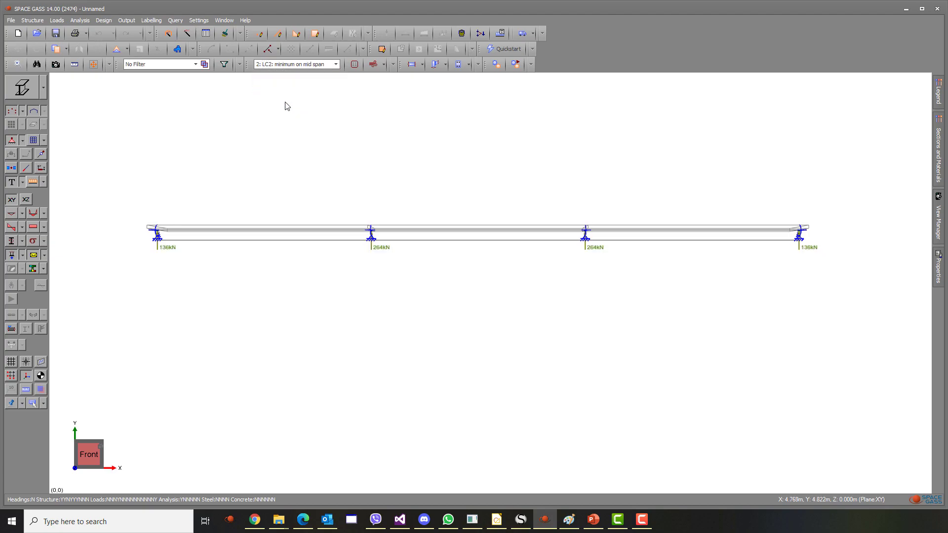
left_click(307, 66)
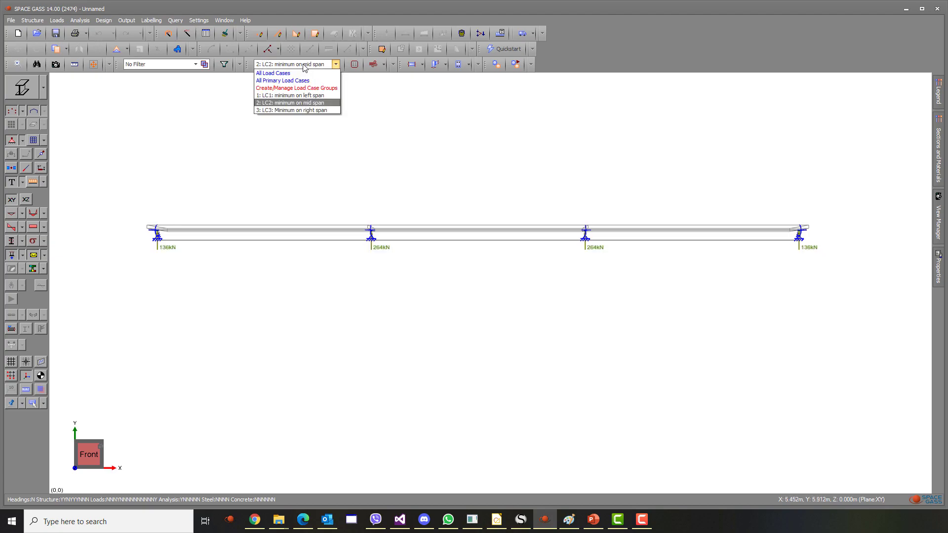
left_click(285, 110)
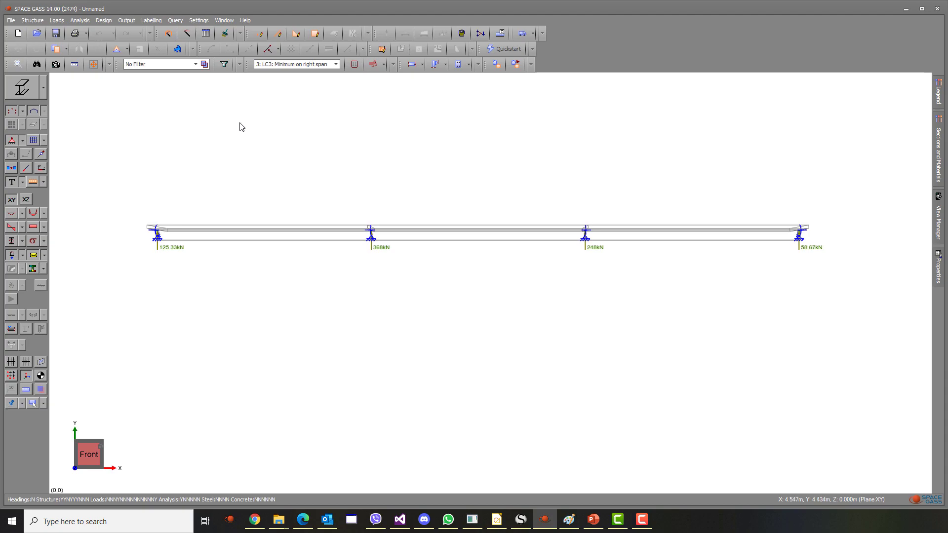
left_click(12, 254)
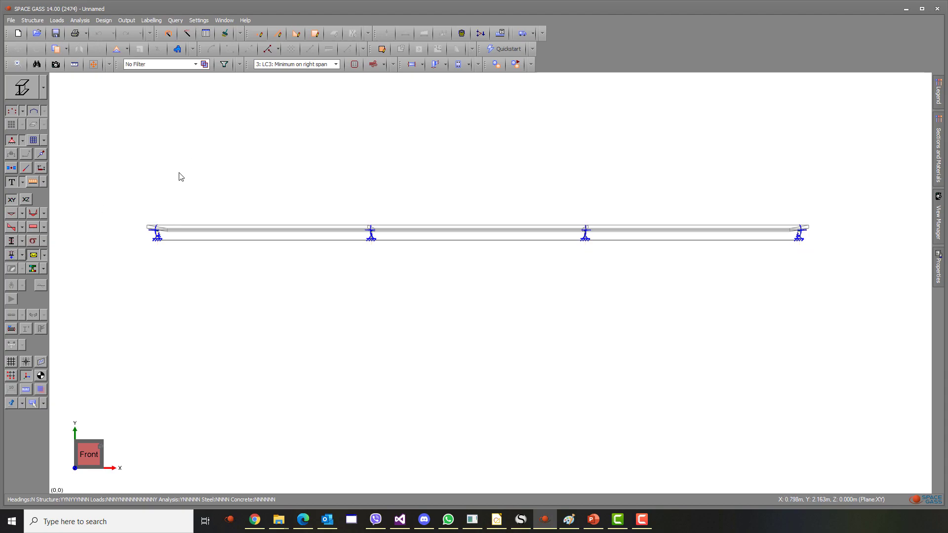